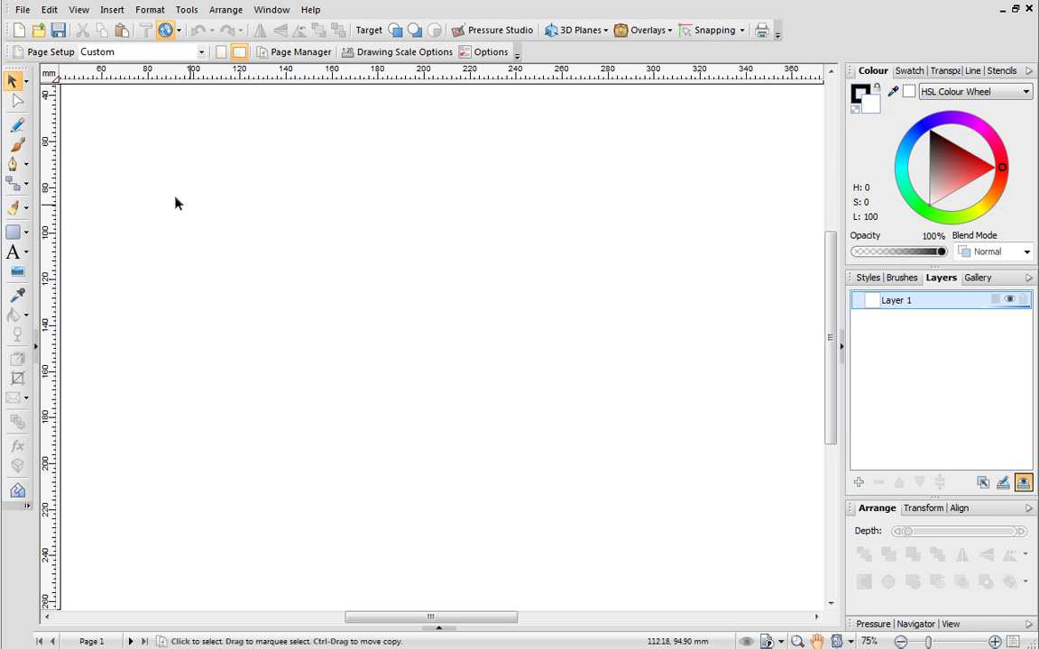
- Paint a wavy black brush stroke across the page, then select the Paint > Bristle 07 brush
click(18, 146)
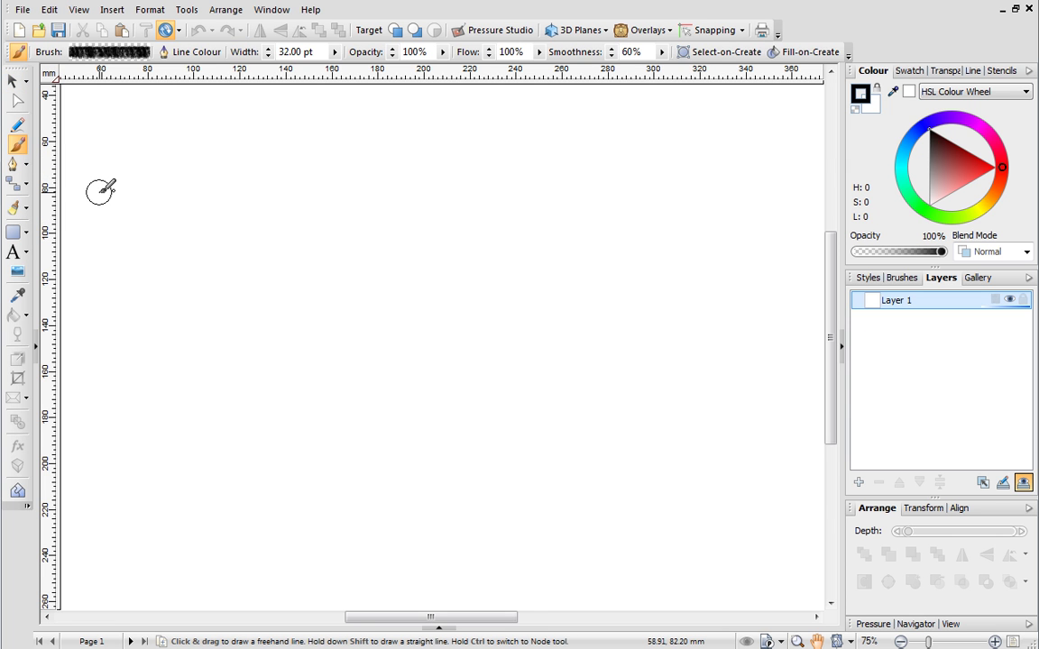
mouse_move(99, 191)
mouse_down()
mouse_move(128, 161)
mouse_move(199, 135)
mouse_move(538, 213)
mouse_move(657, 199)
mouse_move(727, 140)
mouse_up()
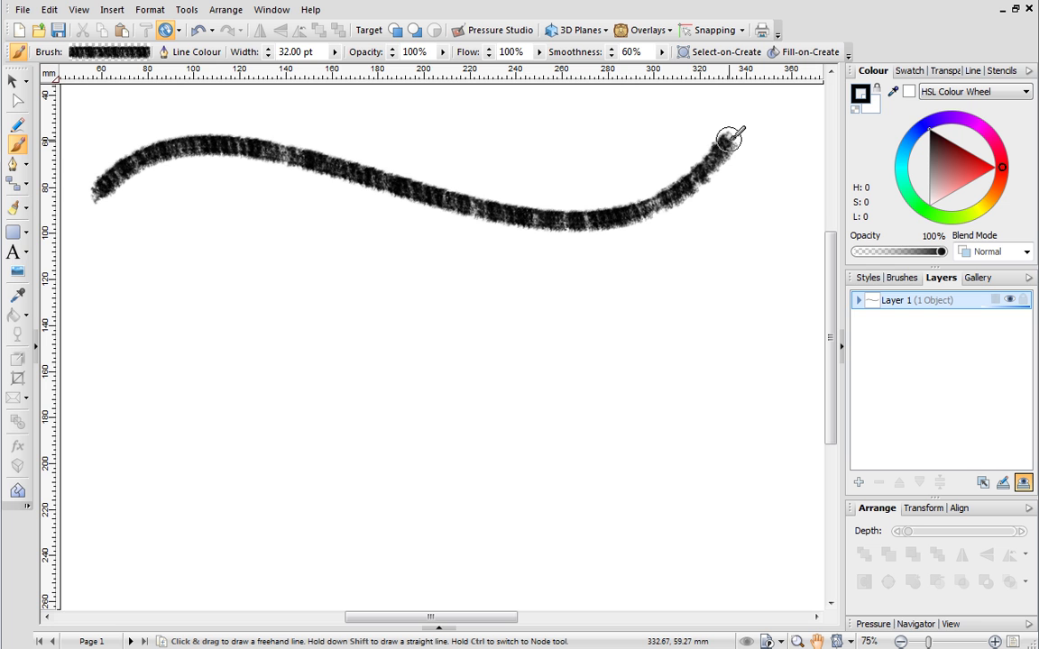
click(903, 278)
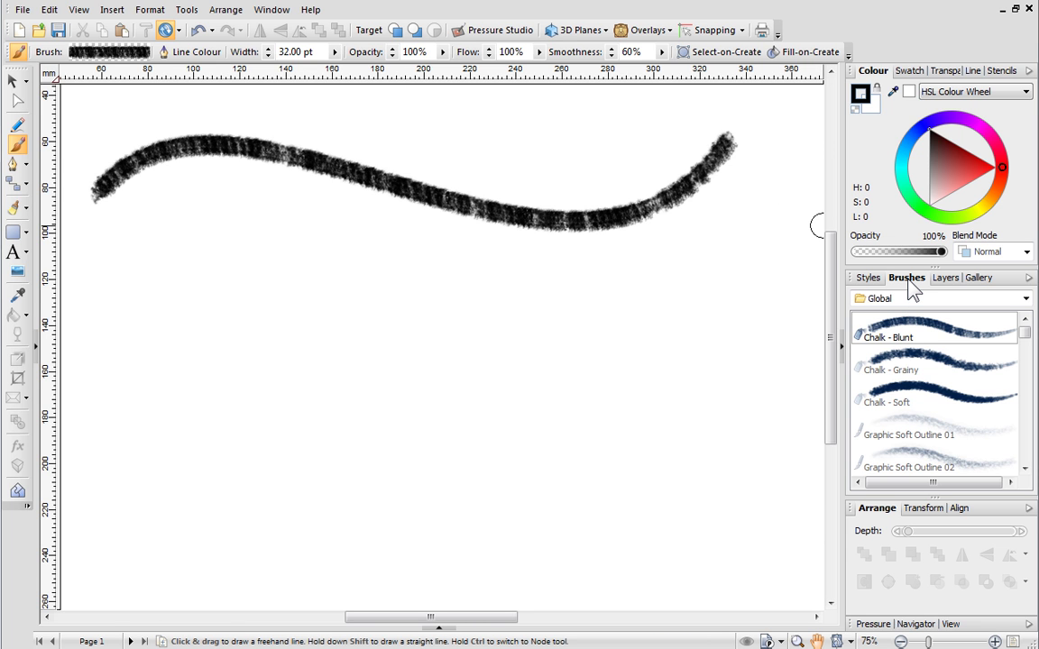
click(1024, 298)
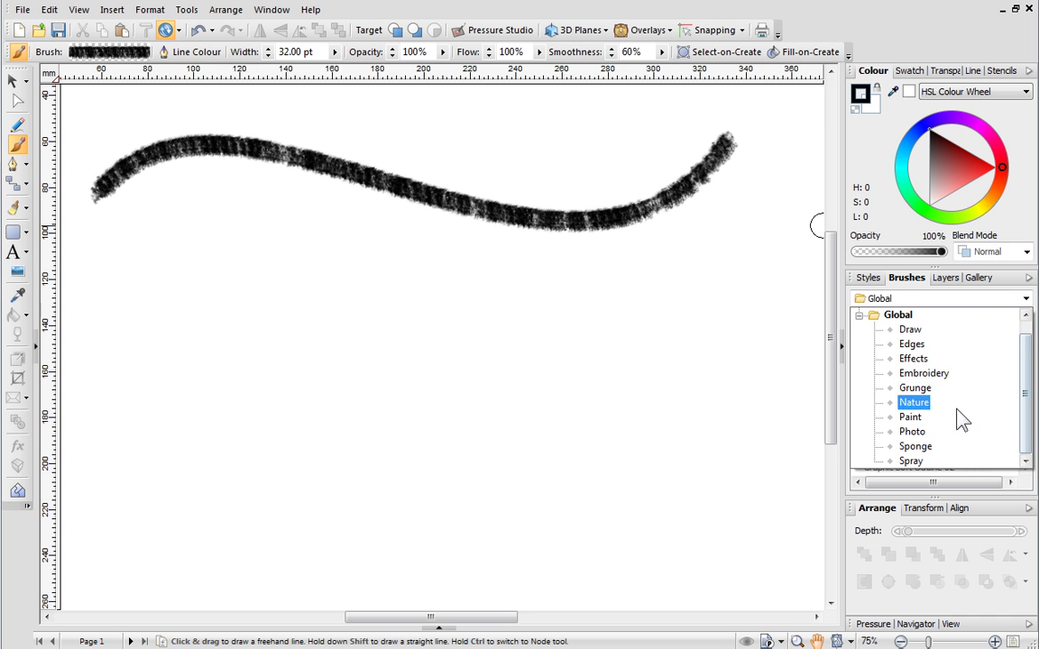
click(913, 419)
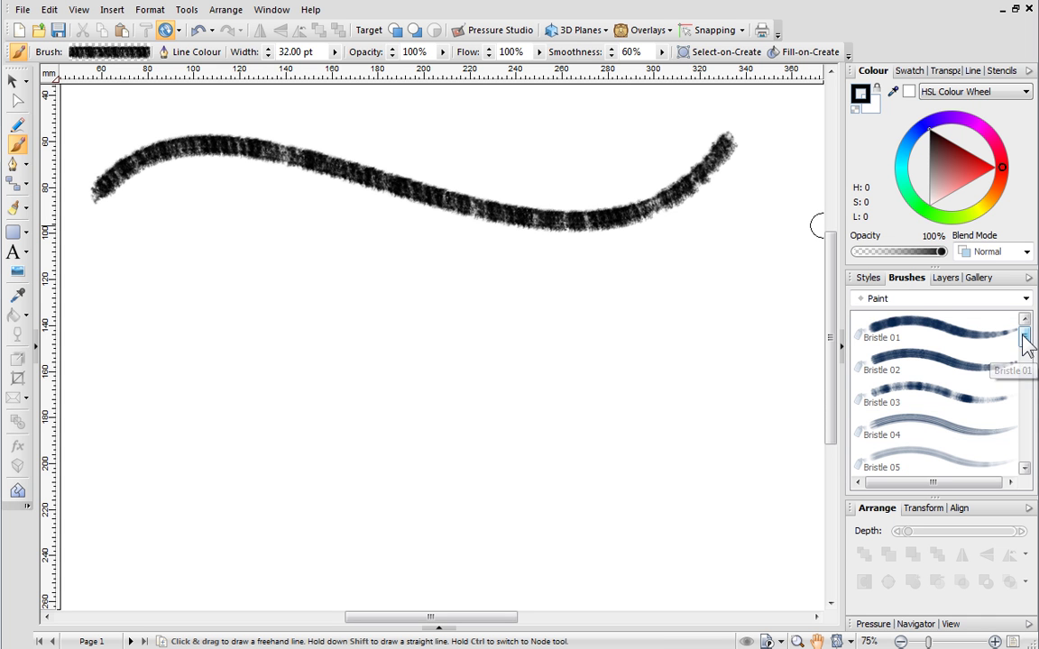
drag(1024, 341, 1026, 358)
click(1002, 364)
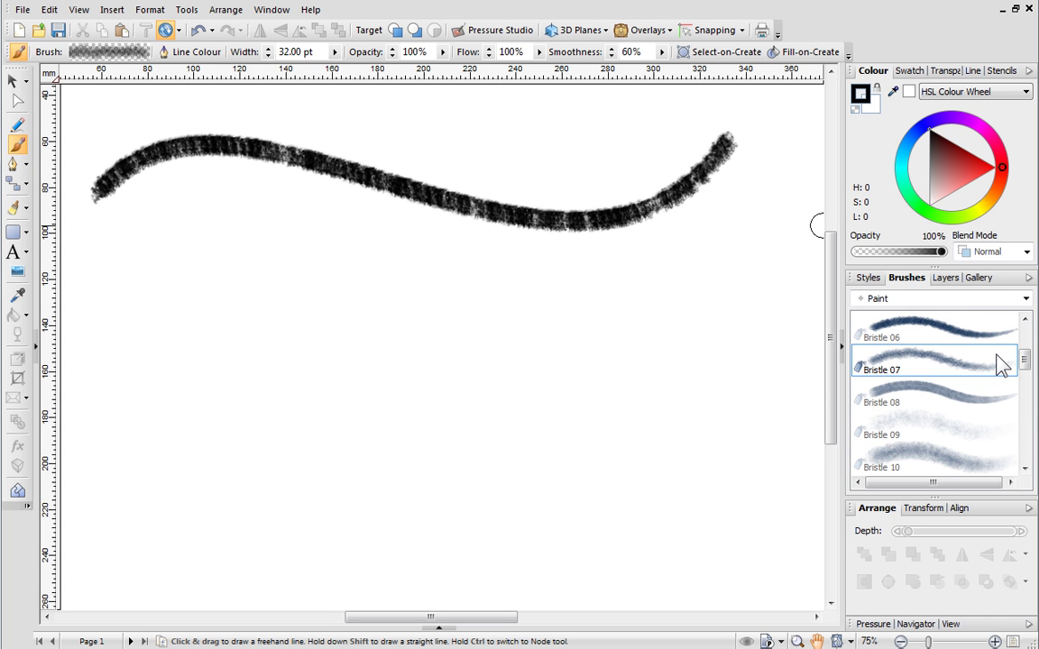
- Paint a dark blue Bristle 07 stroke at 66 pt width and 55% opacity below the black one
click(198, 51)
click(556, 371)
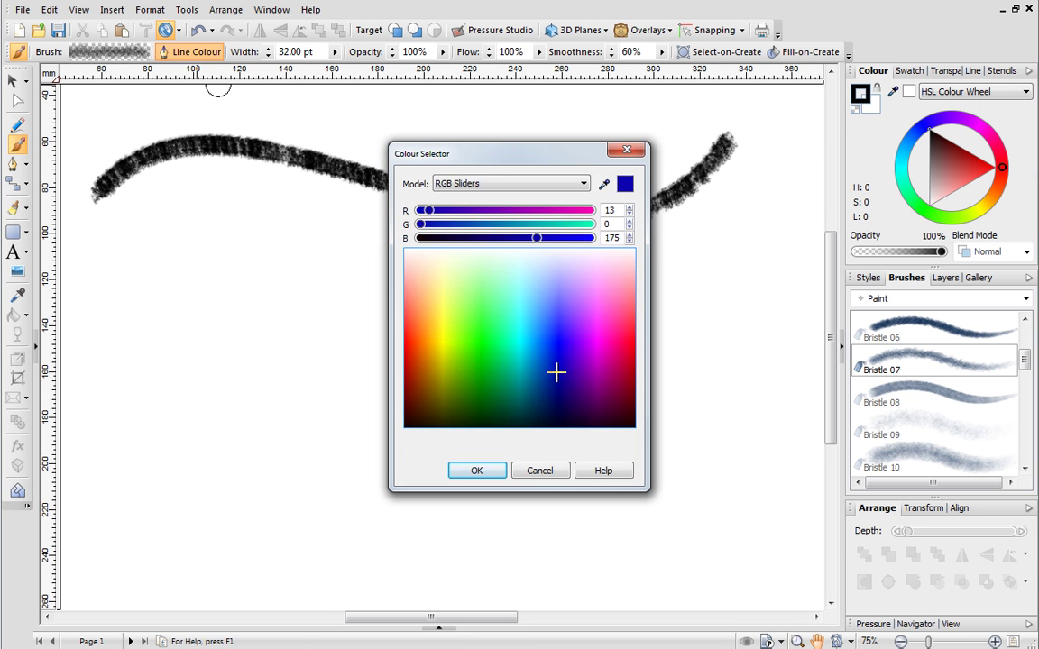
click(479, 473)
drag(334, 56, 401, 74)
click(442, 53)
mouse_move(95, 262)
mouse_down()
mouse_move(217, 214)
mouse_move(428, 285)
mouse_move(604, 309)
mouse_move(727, 224)
mouse_move(742, 198)
mouse_up()
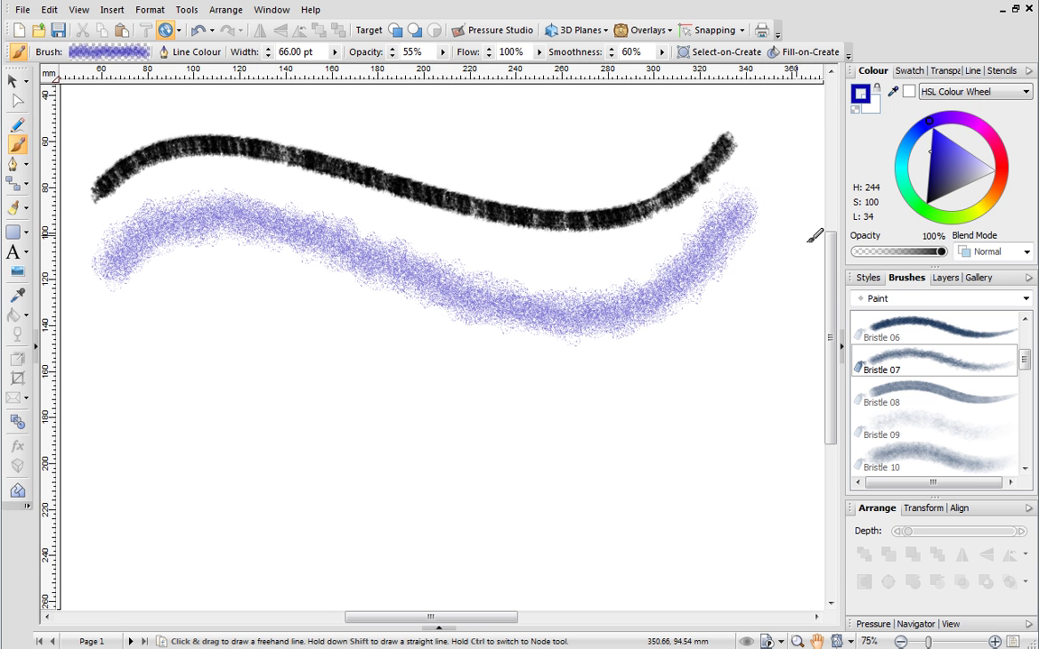
- Switch to the Effects > Splash brush at 20 pt and paint a light-blue stroke lower down
click(989, 305)
click(893, 354)
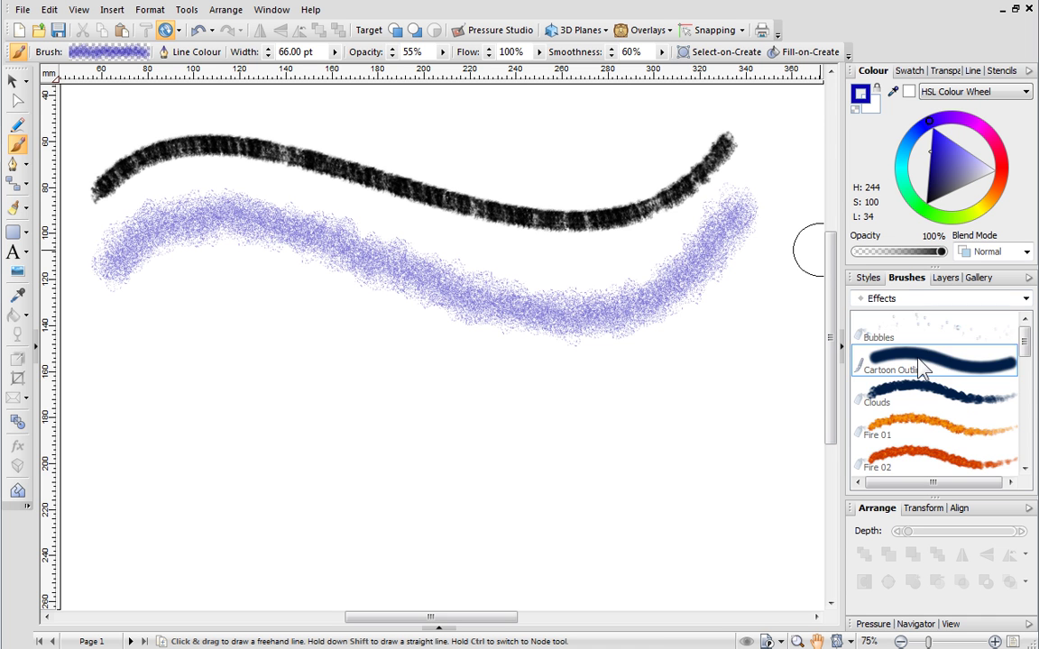
drag(1026, 336, 1020, 426)
click(902, 455)
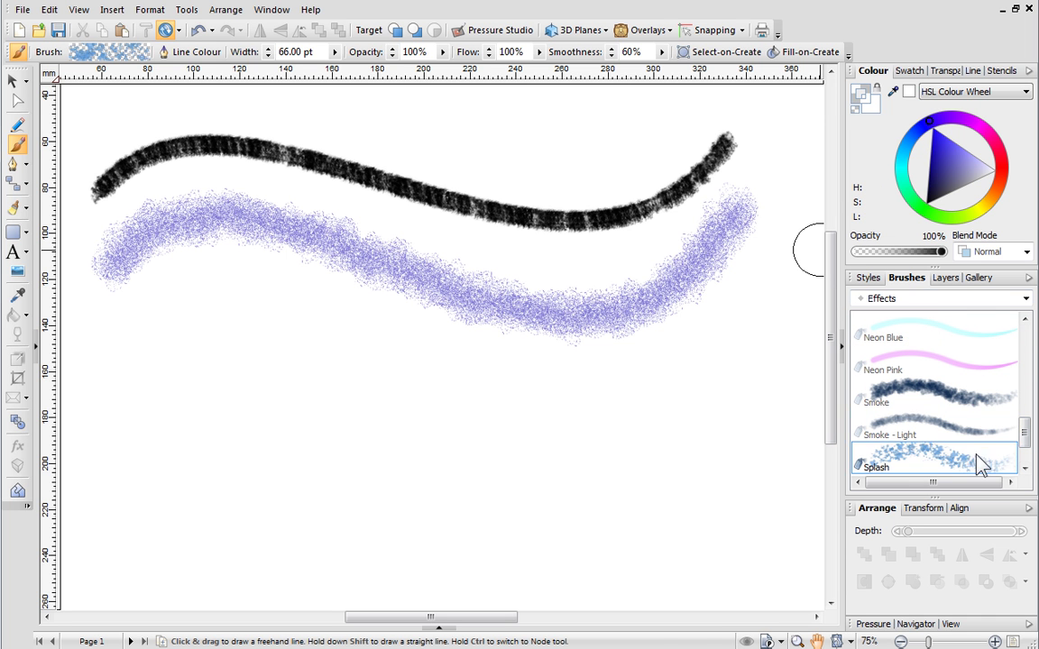
drag(268, 56, 260, 86)
mouse_move(116, 347)
mouse_down()
mouse_move(159, 315)
mouse_move(327, 328)
mouse_move(431, 383)
mouse_move(606, 406)
mouse_move(712, 339)
mouse_move(741, 293)
mouse_up()
- Paint a Photo > Purple Flowers stroke at 58% opacity along the bottom
click(988, 300)
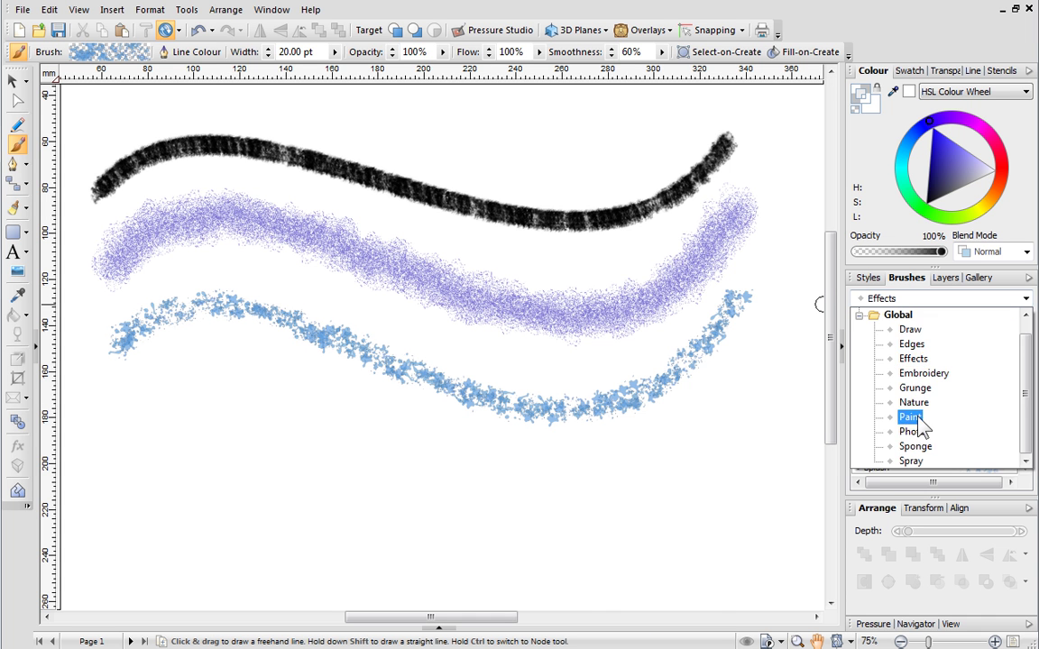
click(867, 429)
scroll(959, 405, down, 5)
click(921, 393)
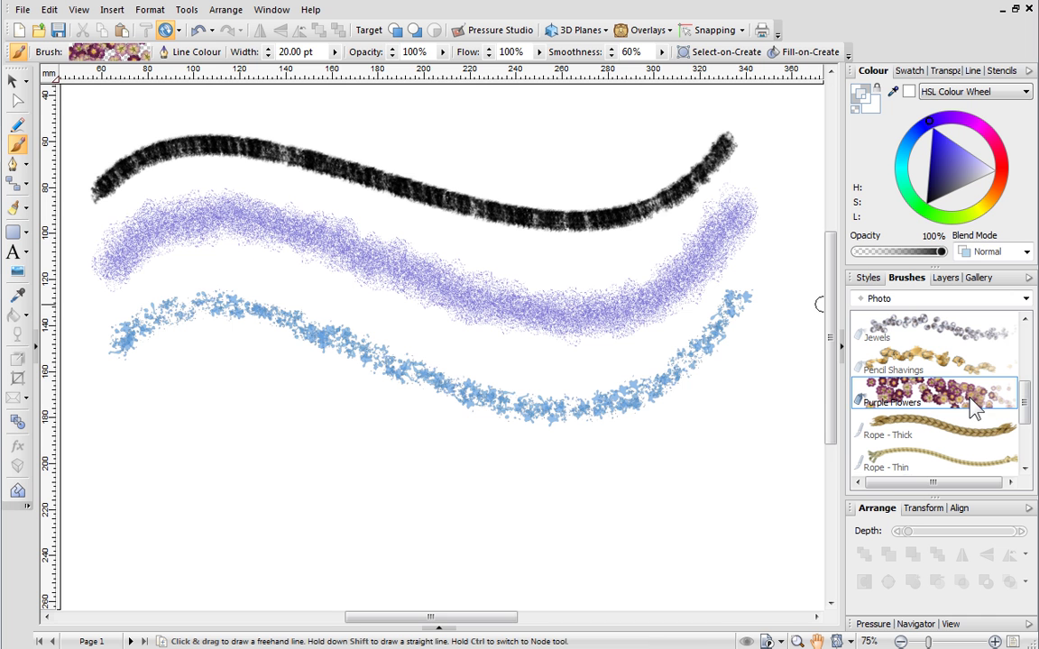
drag(407, 51, 413, 69)
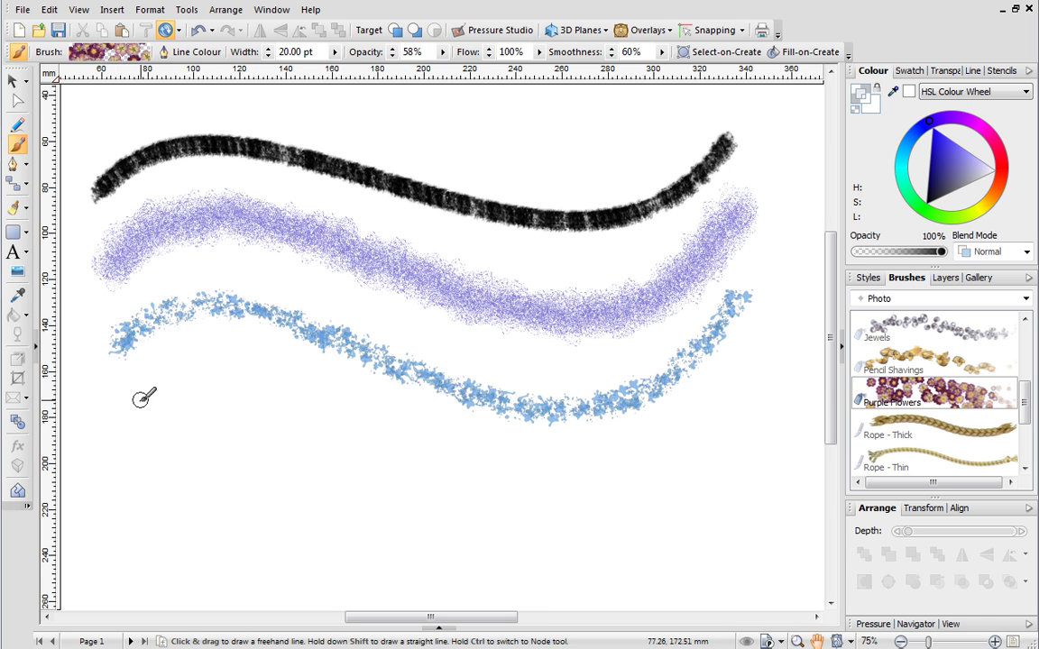
mouse_move(101, 410)
mouse_down()
mouse_move(259, 396)
mouse_move(421, 467)
mouse_move(597, 481)
mouse_move(681, 444)
mouse_move(757, 359)
mouse_up()
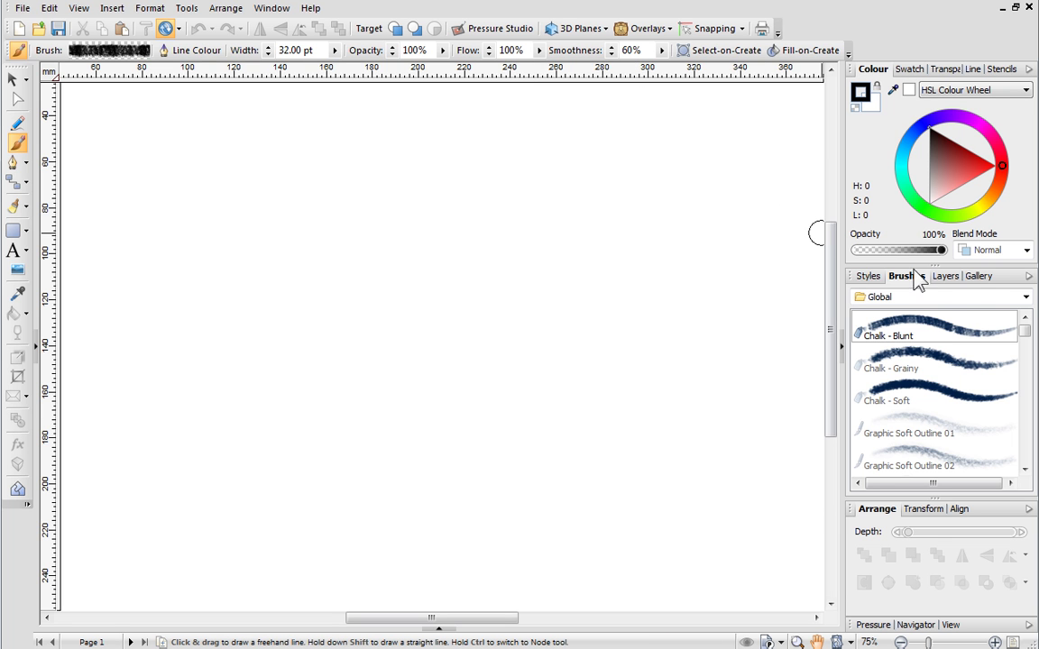
- Choose the Spray > Coarse Spray - Medium brush and paint a black stroke across the top
click(1025, 297)
click(902, 455)
scroll(1018, 361, down, 4)
click(974, 427)
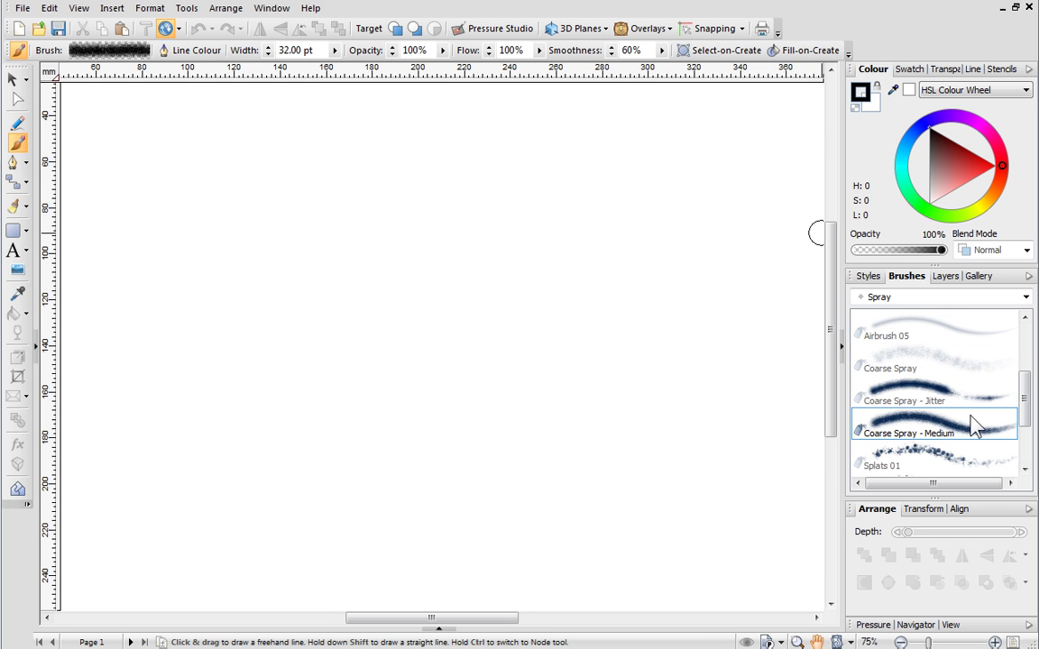
mouse_move(96, 166)
mouse_down()
mouse_move(200, 123)
mouse_move(402, 170)
mouse_move(606, 167)
mouse_move(675, 124)
mouse_up()
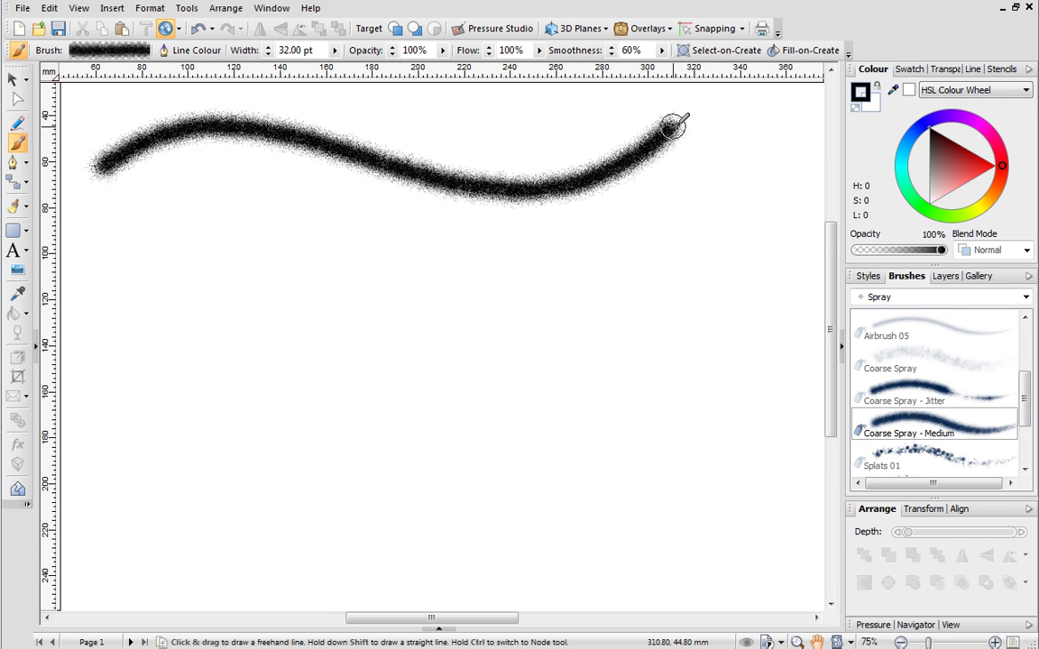
- Lower the brush flow to 20% and paint a fainter spray stroke beneath it
click(539, 51)
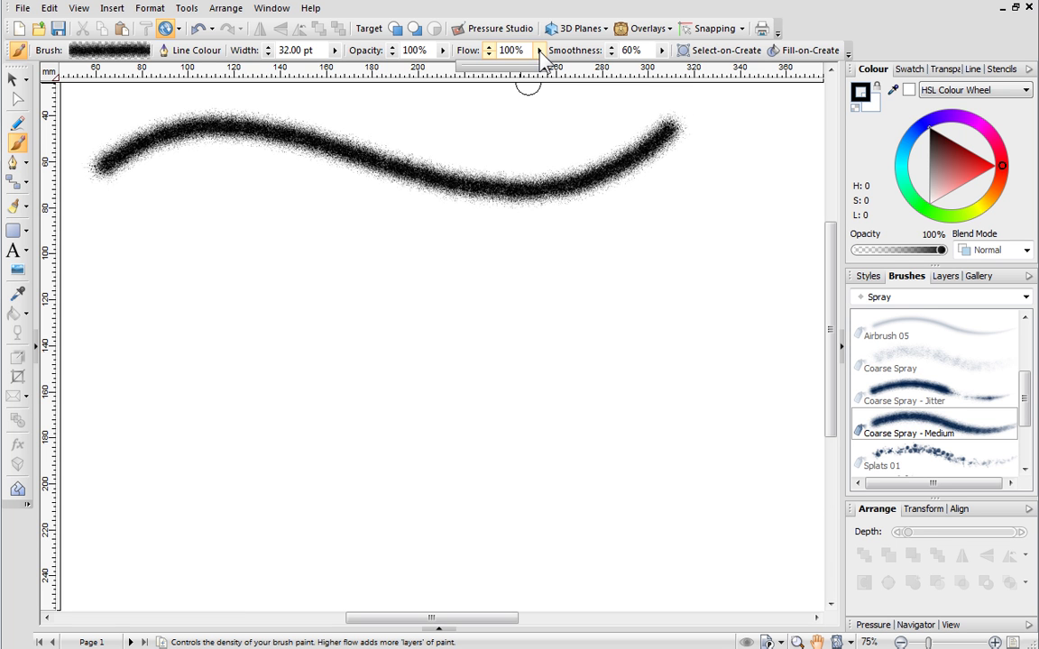
drag(494, 76, 430, 58)
mouse_move(111, 220)
mouse_down()
mouse_move(166, 200)
mouse_move(291, 207)
mouse_move(426, 260)
mouse_move(621, 224)
mouse_move(658, 189)
mouse_up()
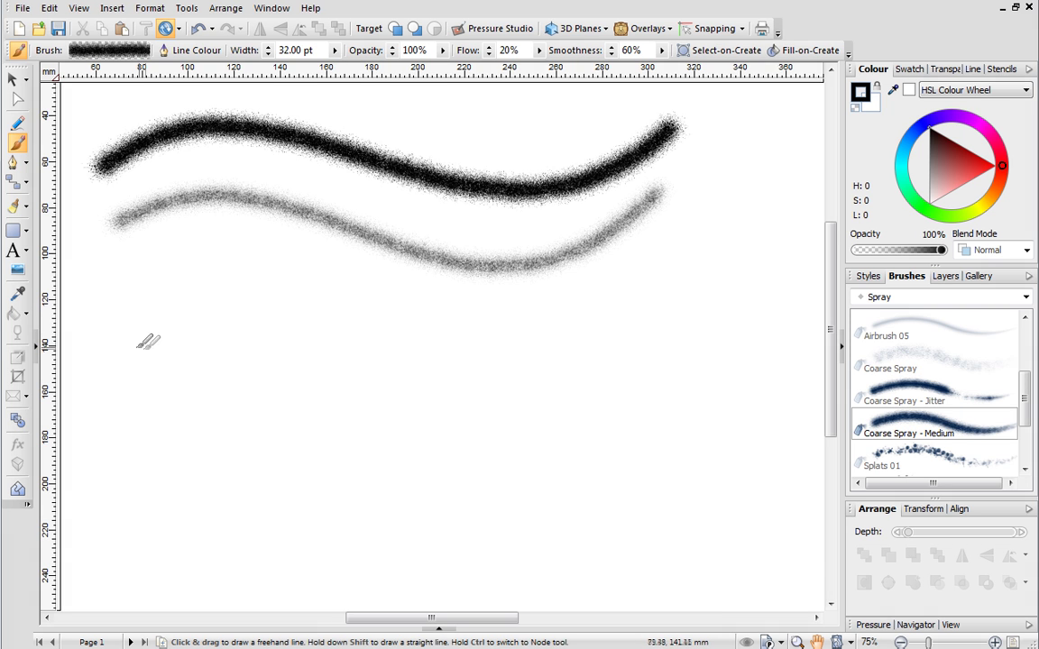
- Drag a third grey Coarse Spray - Medium stroke at 20% flow below the other two
mouse_move(135, 344)
mouse_down()
mouse_move(200, 316)
mouse_move(328, 312)
mouse_move(500, 371)
mouse_move(648, 344)
mouse_move(723, 281)
mouse_up()
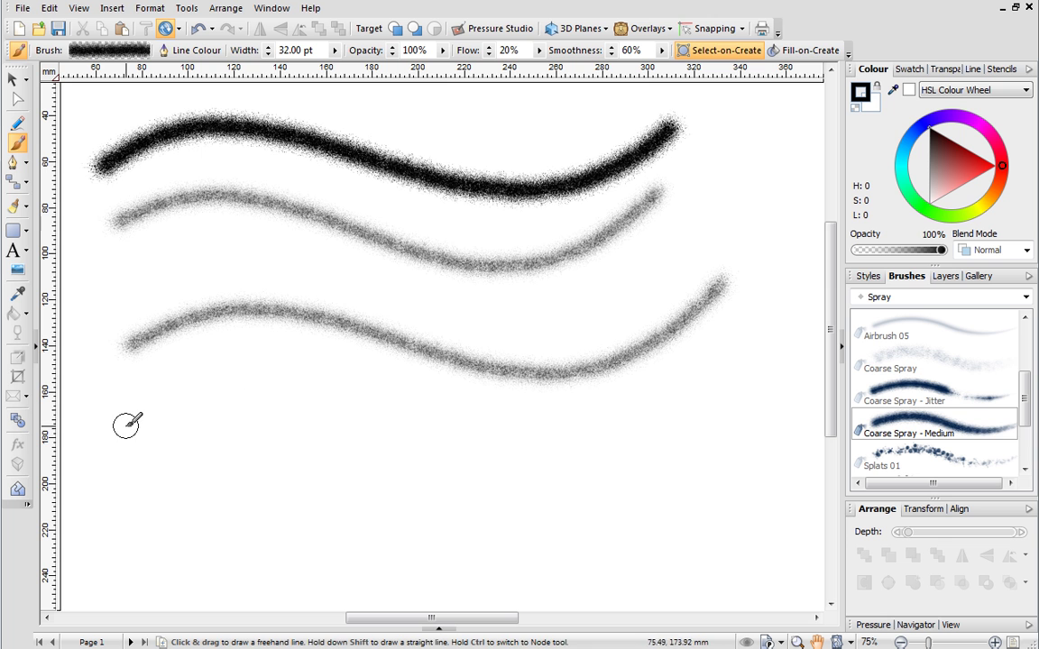
- Paint a fourth stroke near the bottom and make it dark red at 63 pt width
mouse_move(127, 426)
mouse_down()
mouse_move(271, 405)
mouse_move(500, 455)
mouse_move(613, 428)
mouse_move(695, 373)
mouse_move(711, 348)
mouse_up()
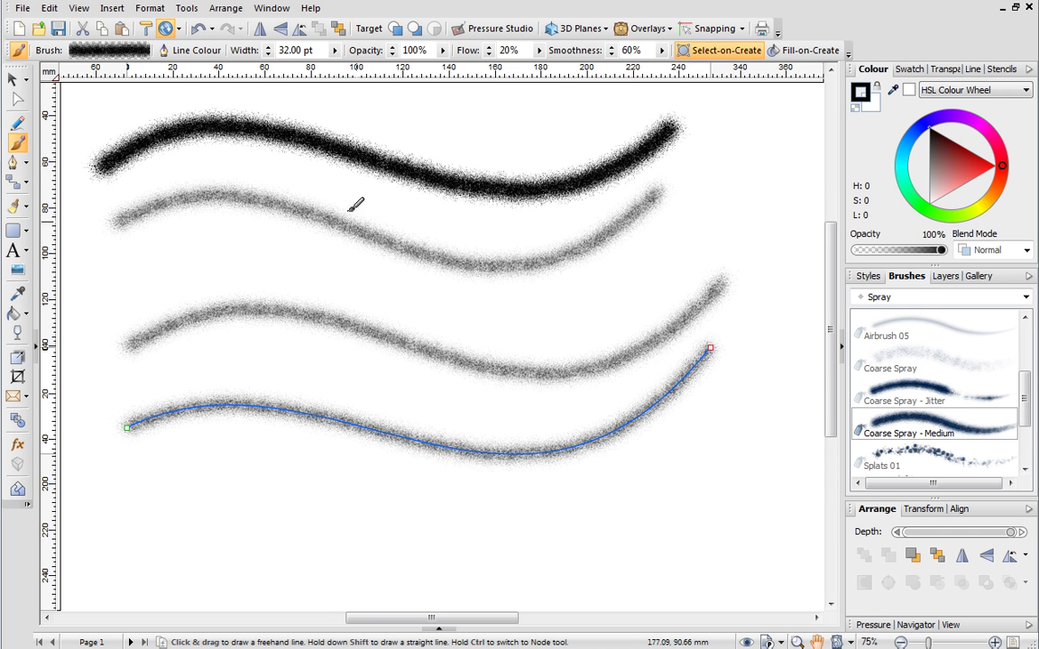
click(191, 49)
click(413, 386)
click(491, 470)
drag(267, 51, 291, 76)
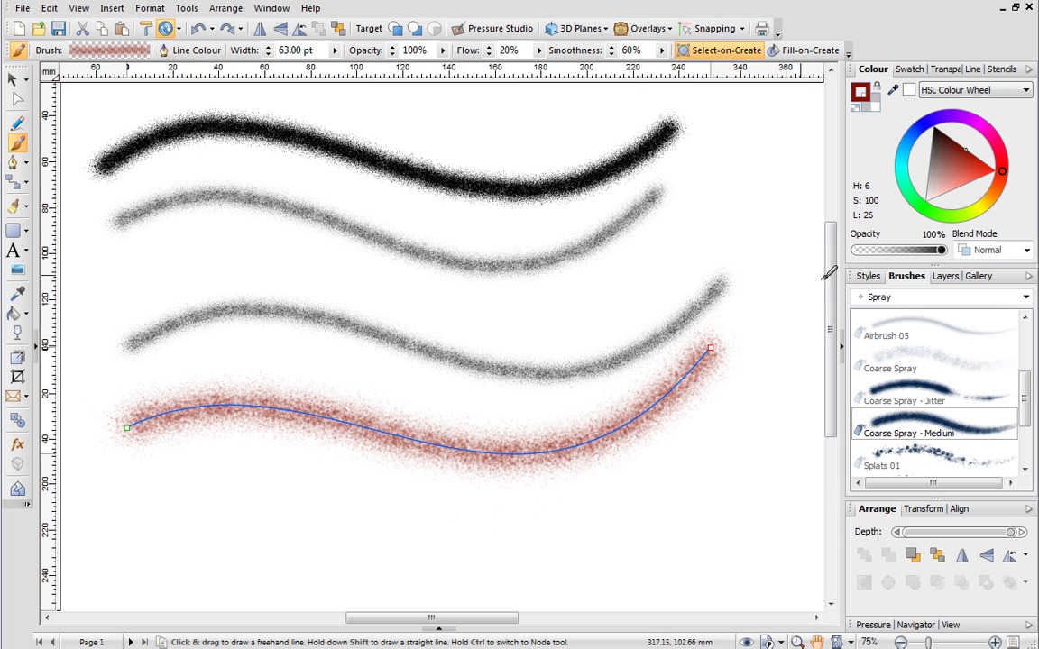
- Restyle the red stroke with the Sponge > Dry brush
click(902, 297)
click(911, 444)
click(917, 334)
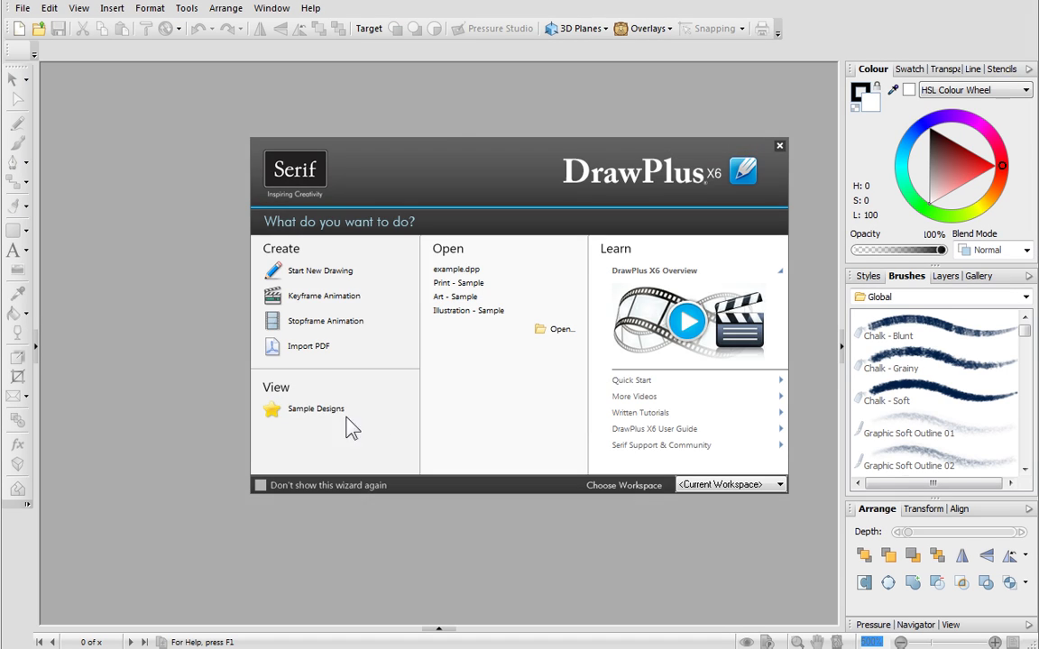
- From the startup wizard's Sample Designs, open the Art sample Fashion Girl
click(331, 417)
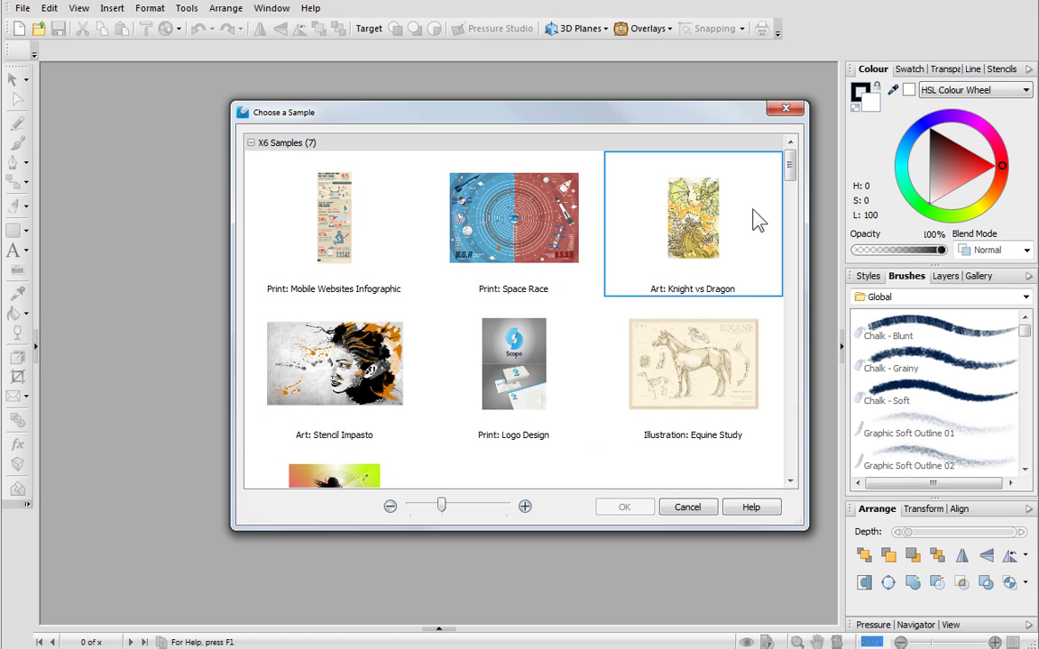
drag(791, 168, 791, 221)
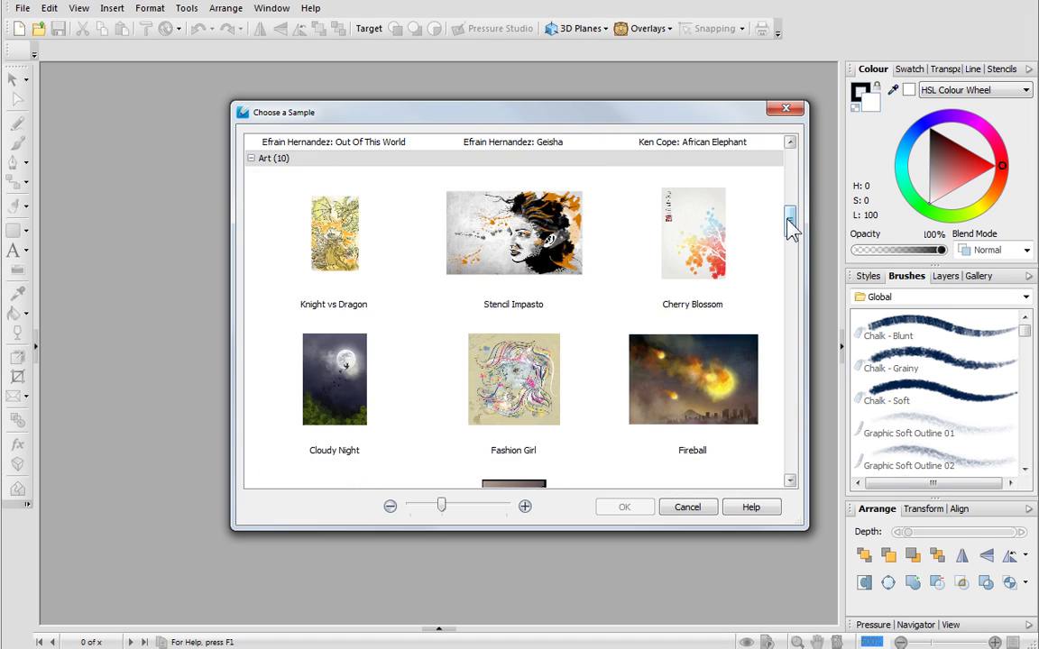
double_click(551, 375)
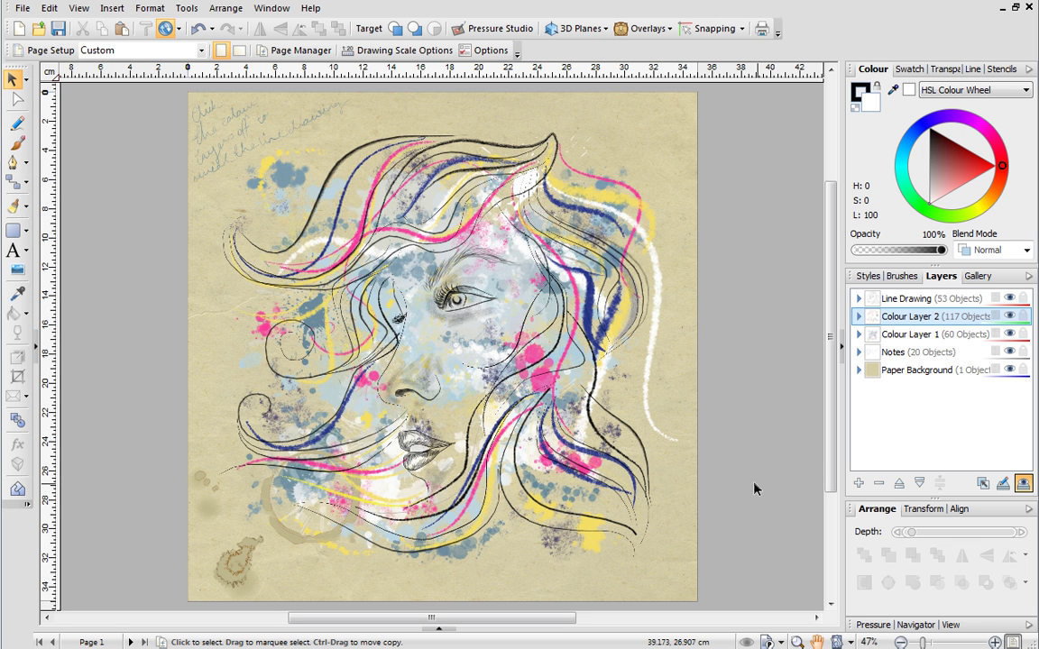
- Select a yellow hair stroke and show it alone in Solo Mode
click(15, 81)
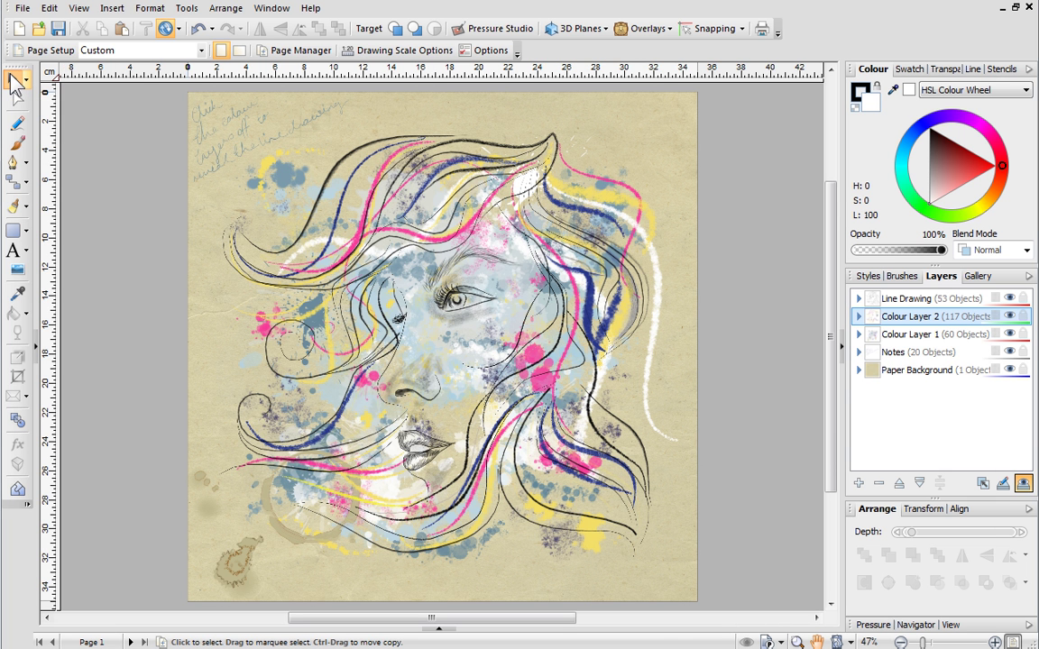
click(620, 203)
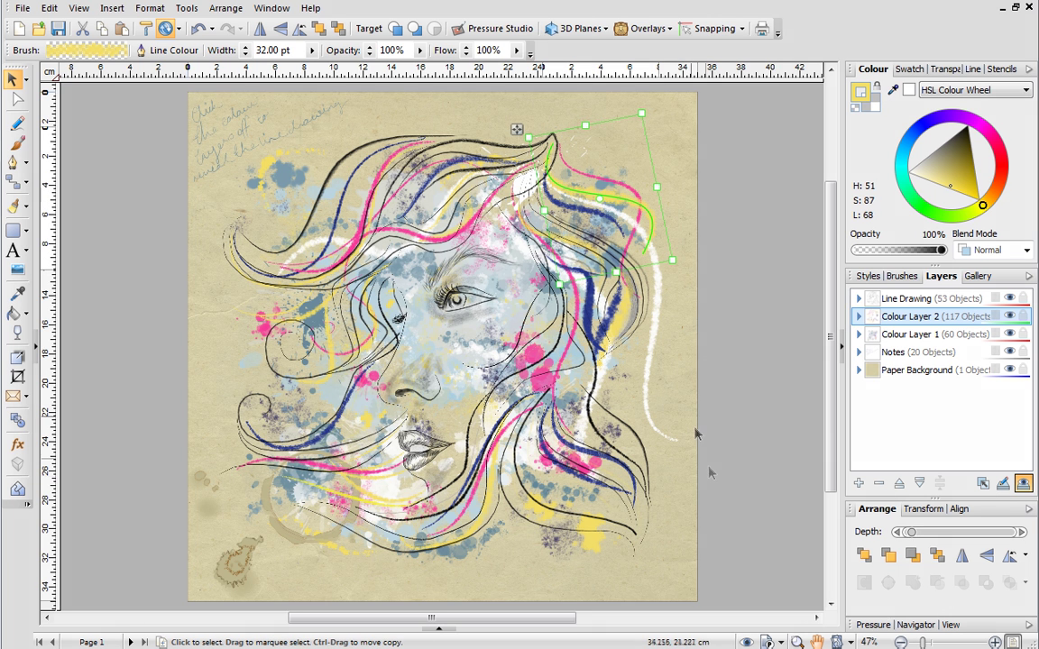
click(748, 641)
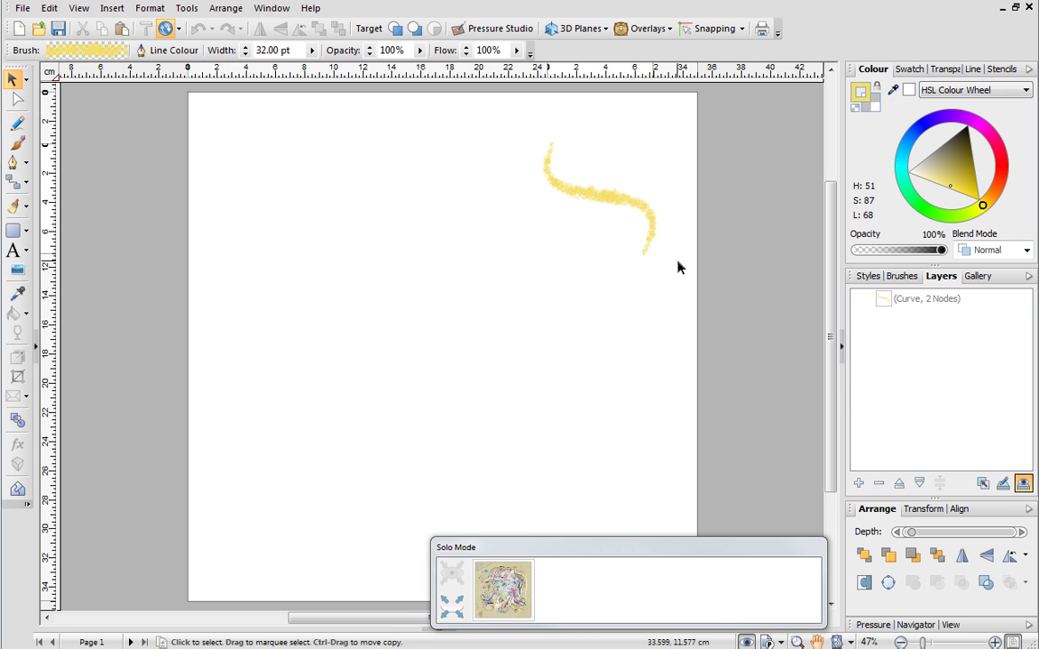
- Paint two more matching yellow brush strokes beneath the first one
click(17, 142)
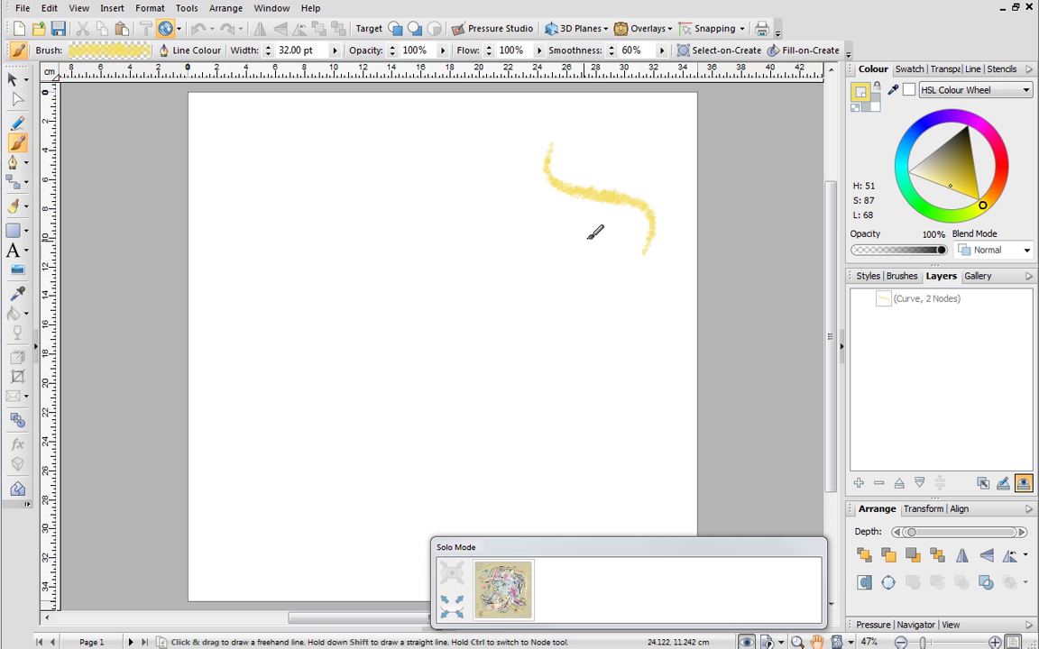
mouse_move(597, 226)
mouse_down()
mouse_move(645, 290)
mouse_move(646, 378)
mouse_up()
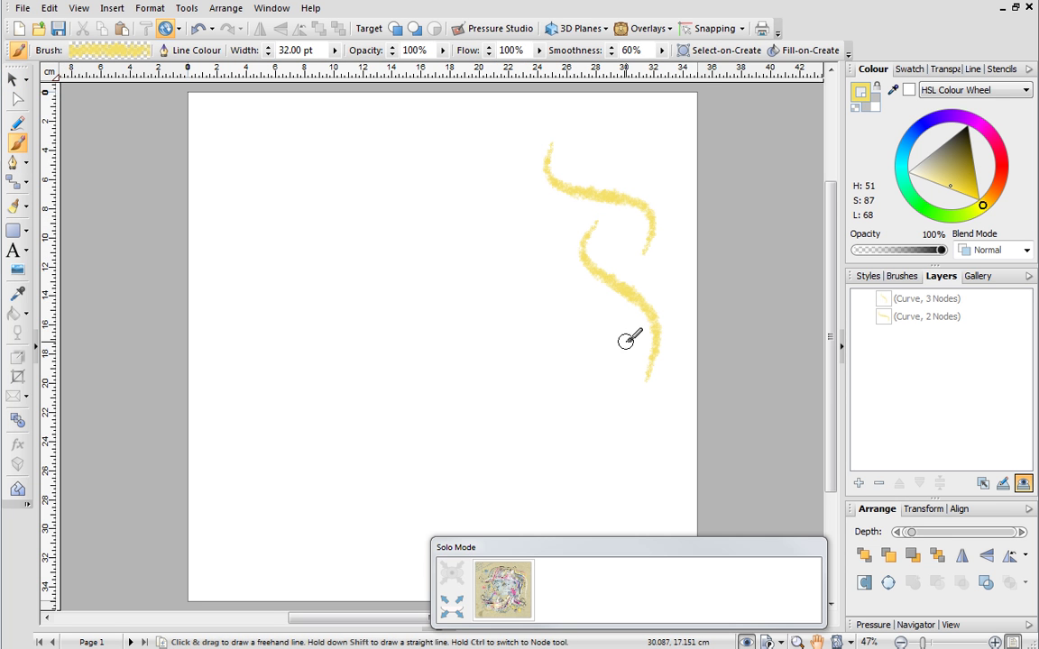
drag(624, 341, 571, 464)
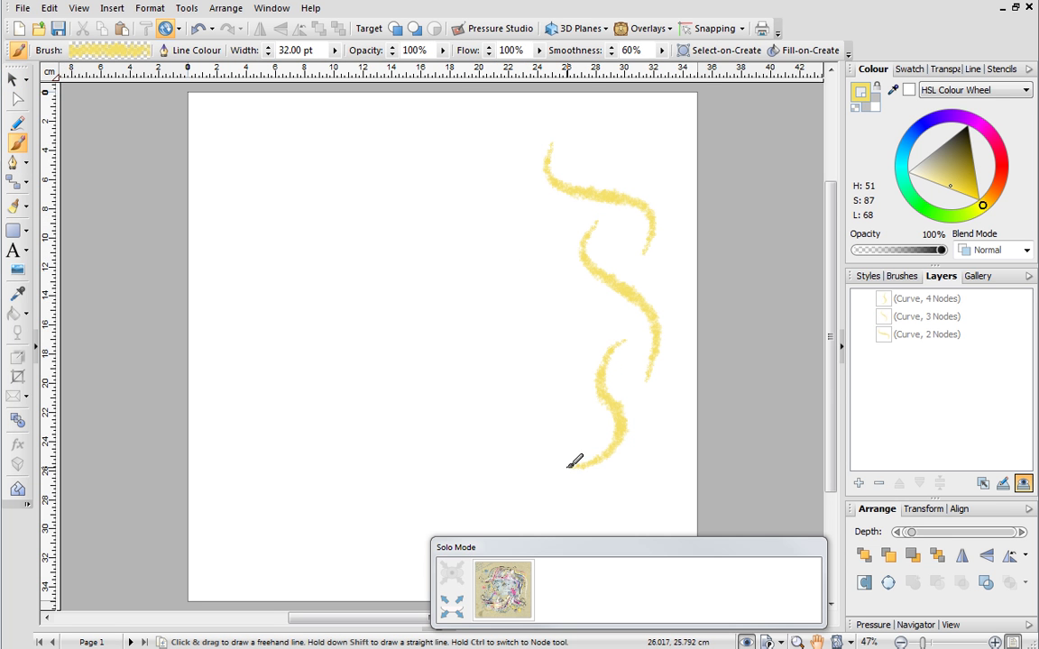
- Turn off Solo Mode to show the whole face illustration, and return to the Pointer Tool
click(746, 642)
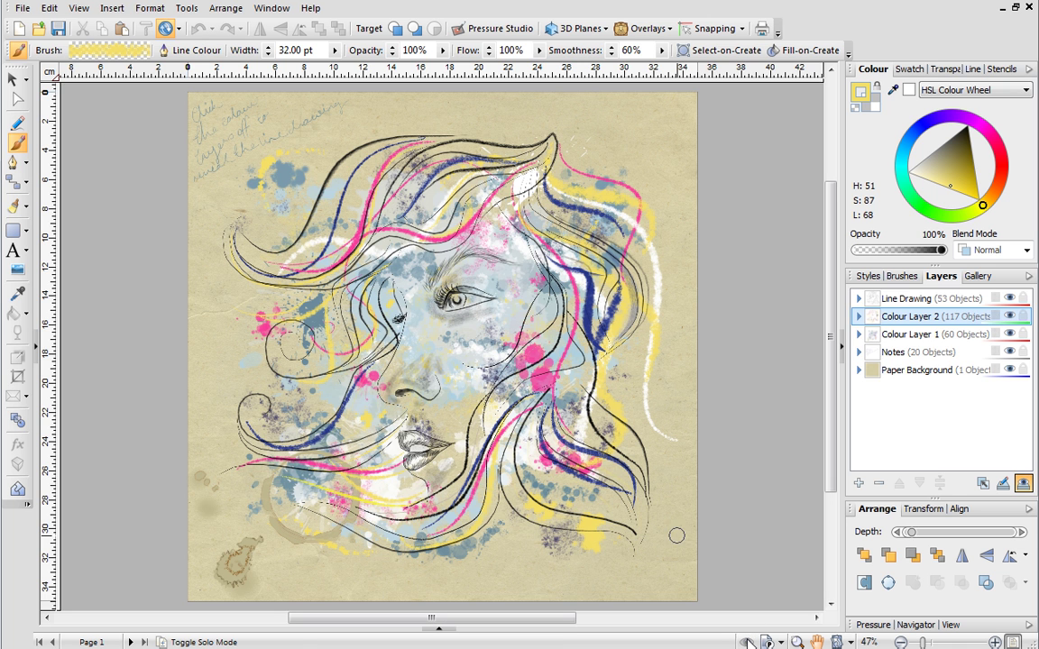
click(13, 80)
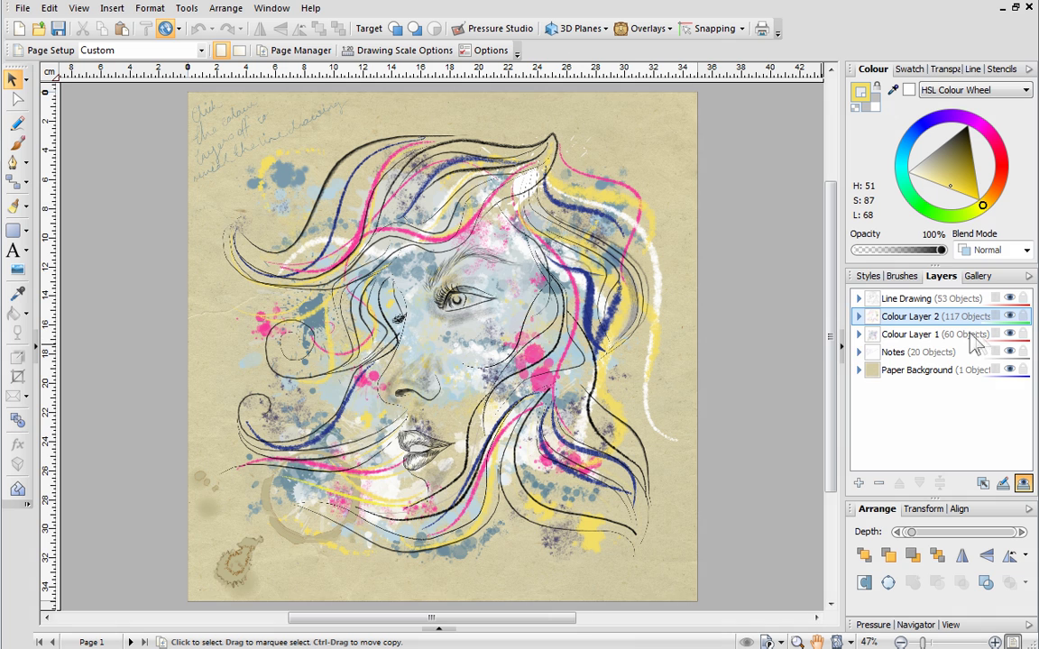
- Hide Colour Layer 1 and Colour Layer 2, then add a new layer named 'Painting'
click(1009, 333)
click(1009, 316)
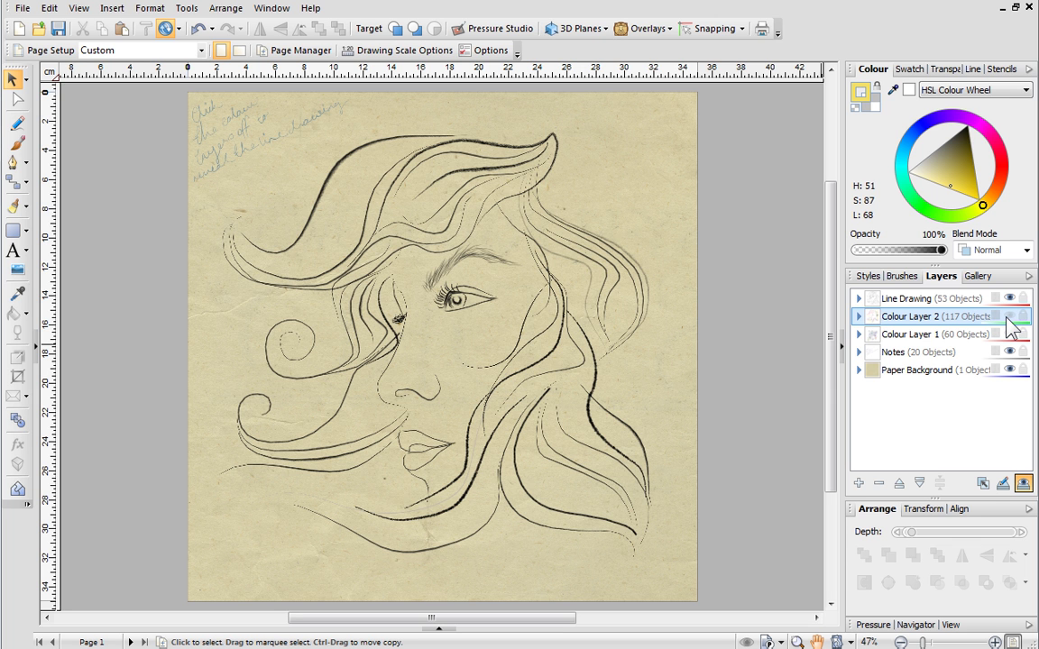
click(859, 484)
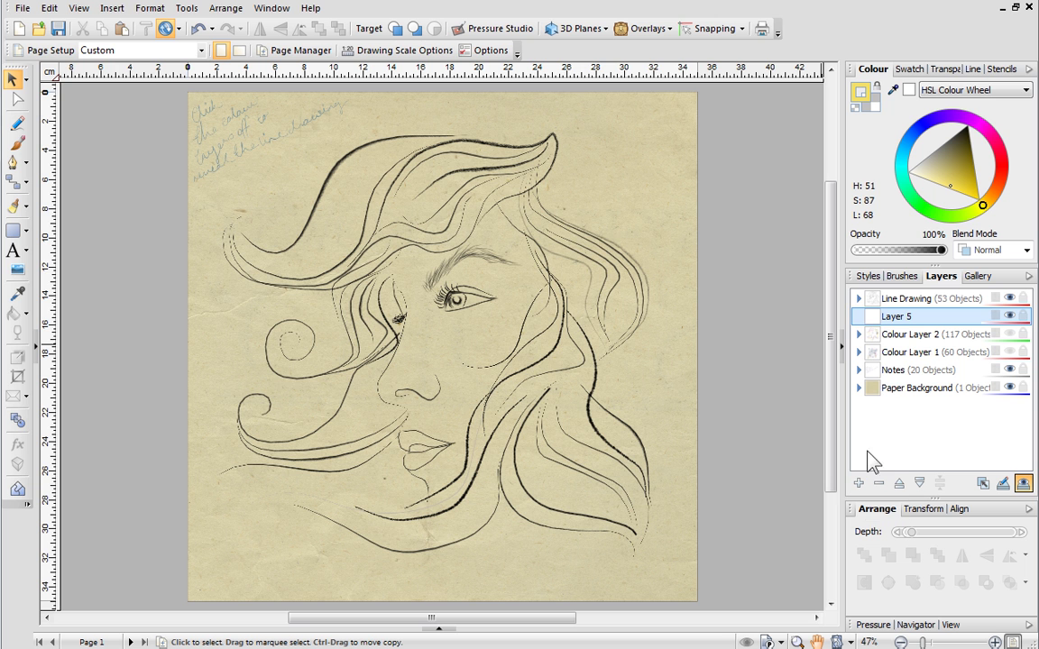
double_click(902, 322)
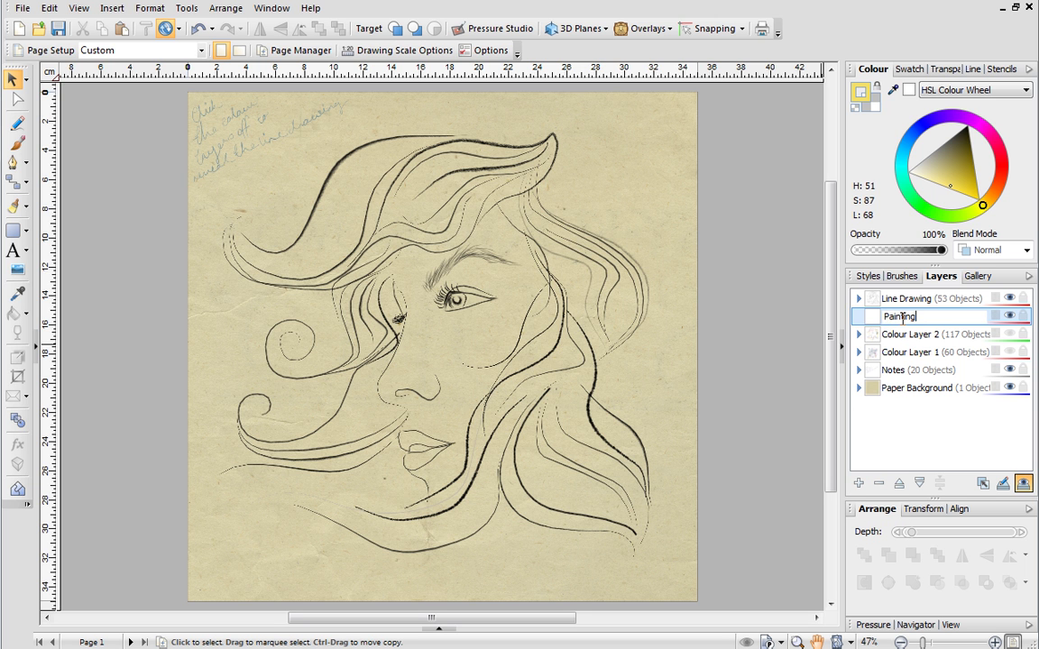
key(Return)
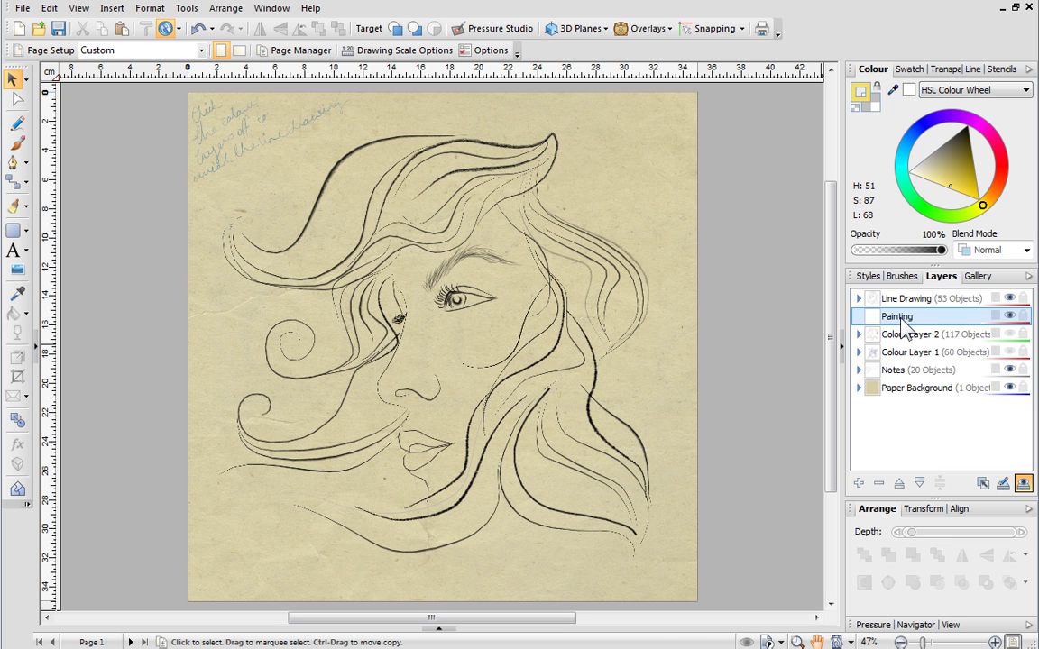
- Set the brush to Draw > Chalk - Blunt in white at 21 pt width
click(18, 148)
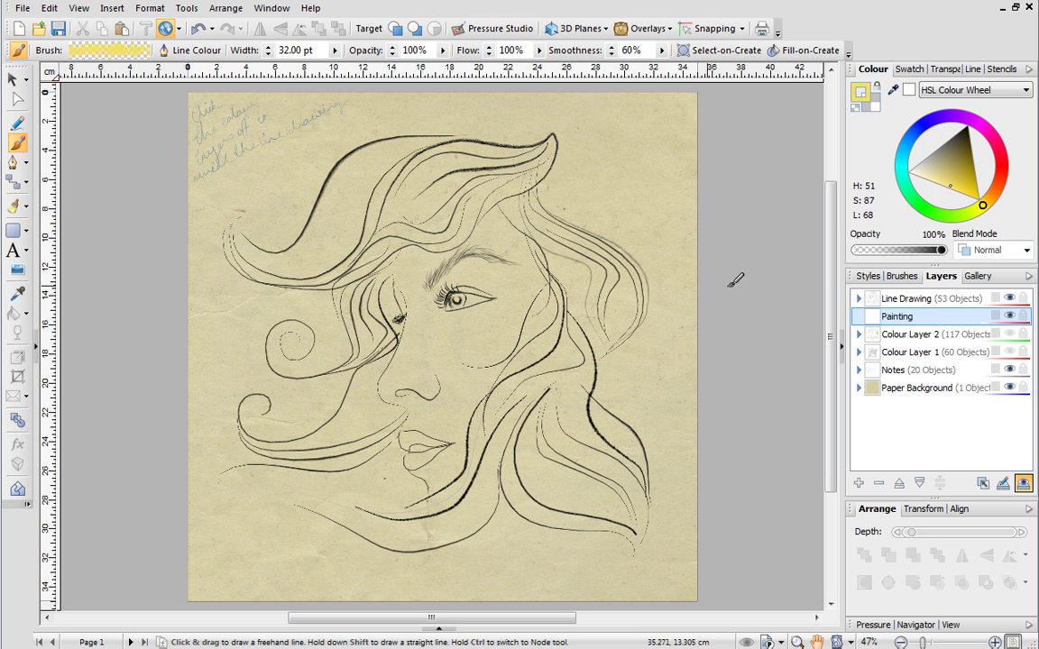
click(903, 277)
click(1026, 297)
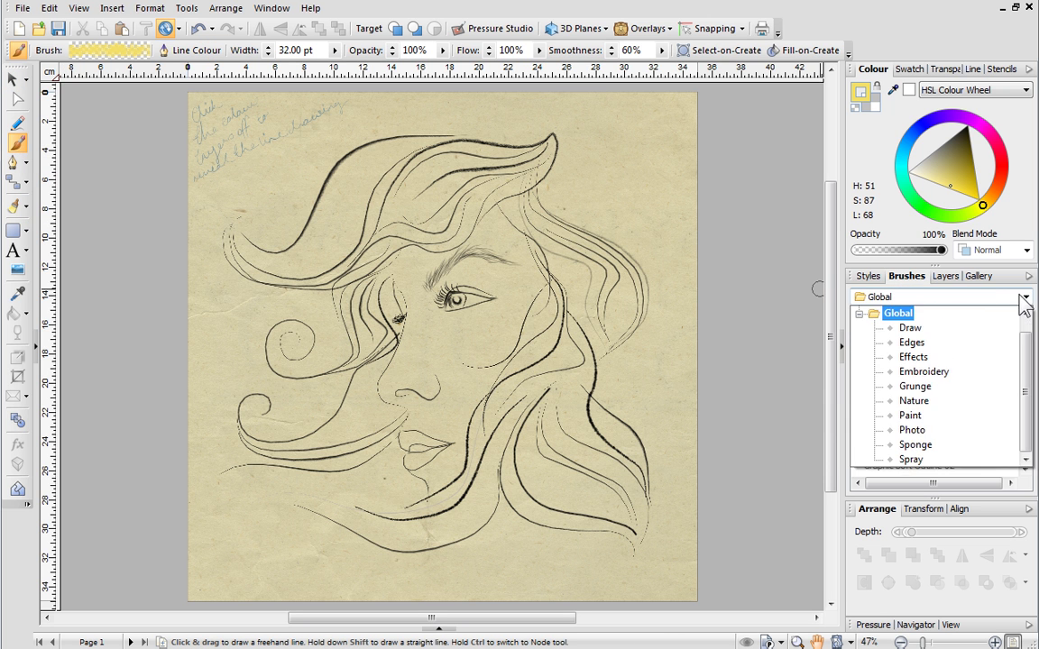
click(910, 330)
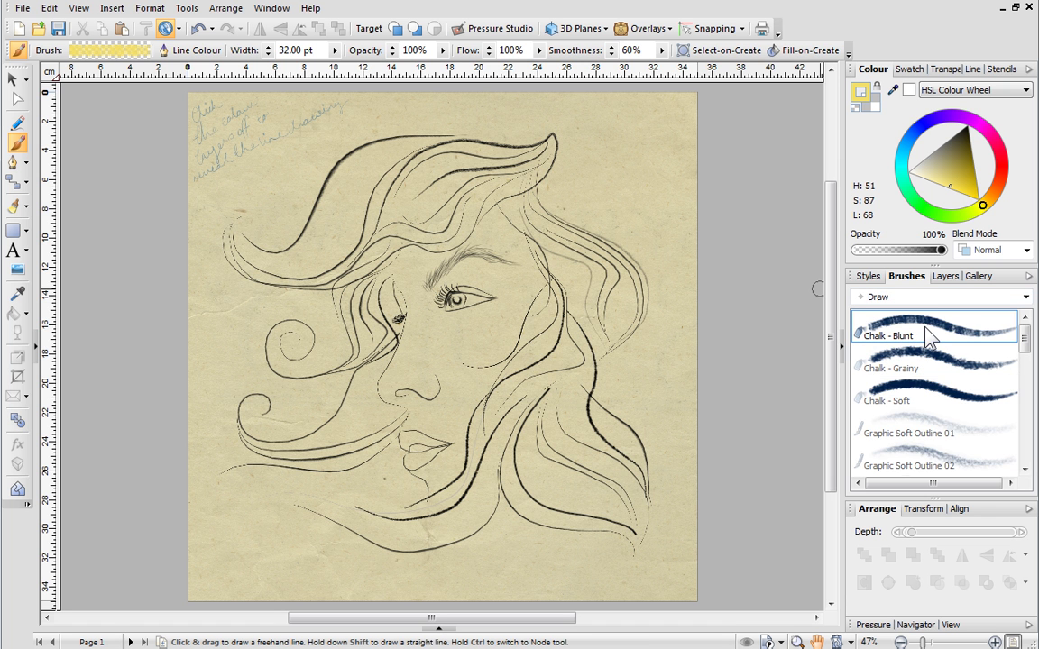
click(190, 49)
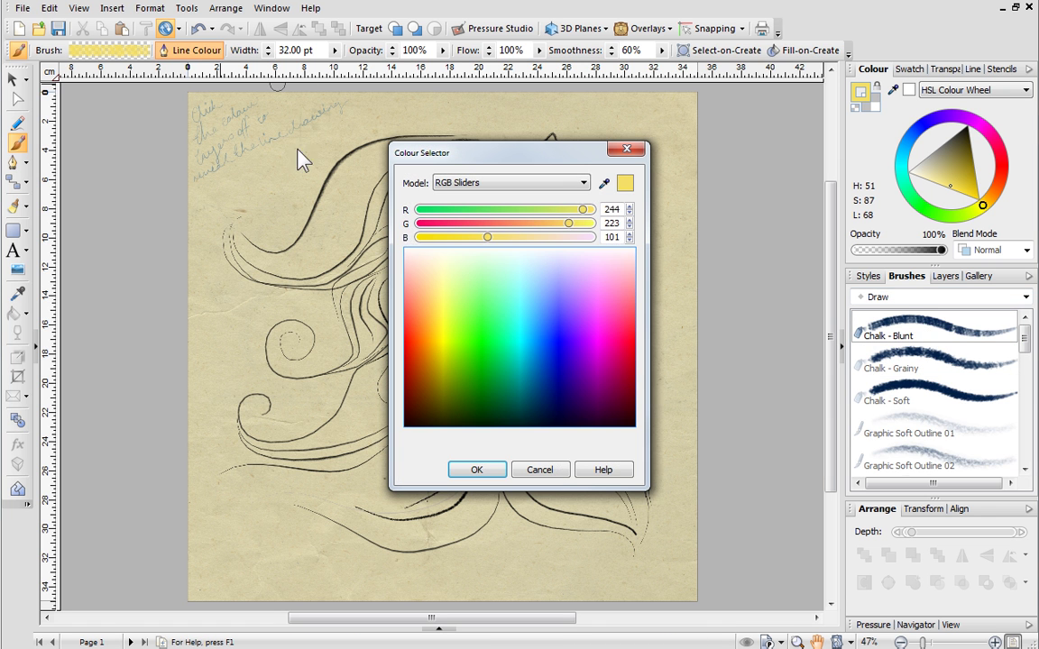
click(437, 248)
click(478, 470)
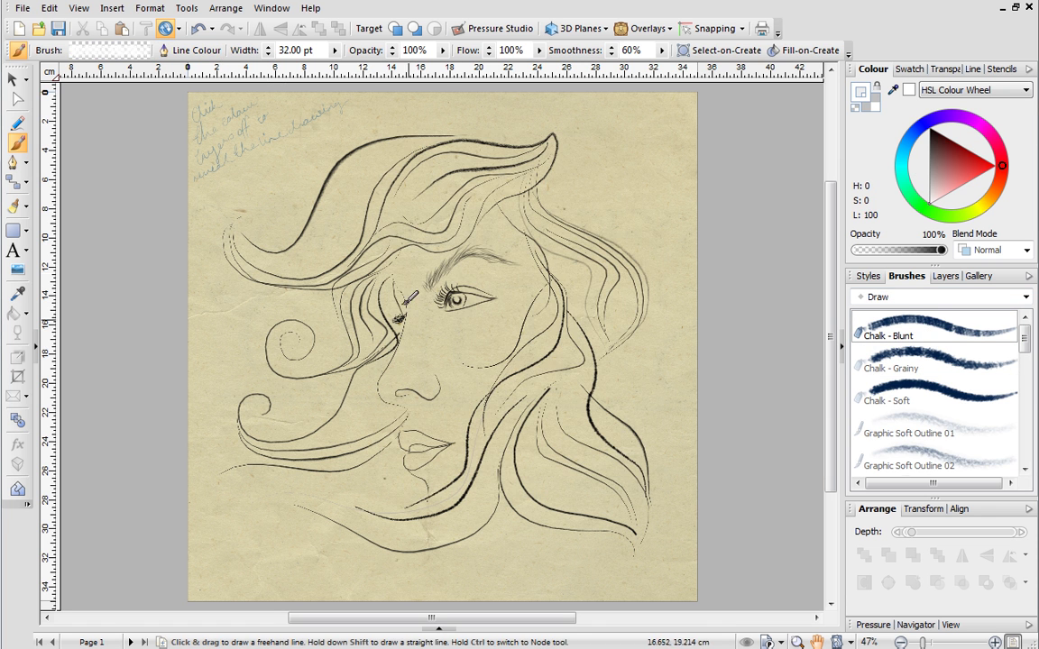
click(253, 67)
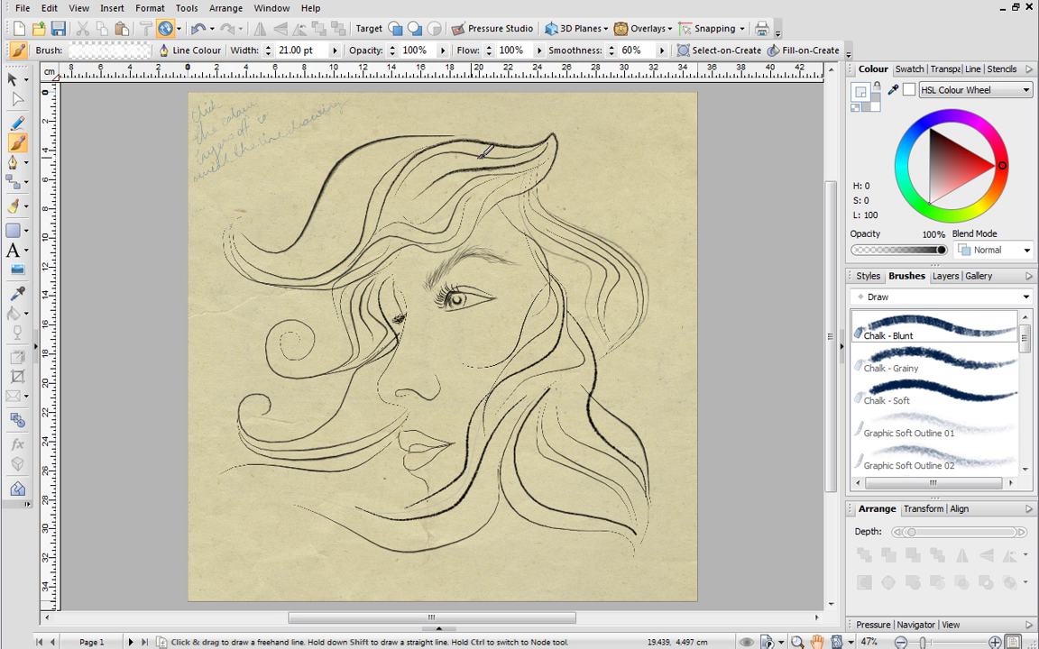
- Paint white chalk strokes along the right, top, lower-left curl and lower-right hair strands
drag(543, 154, 547, 151)
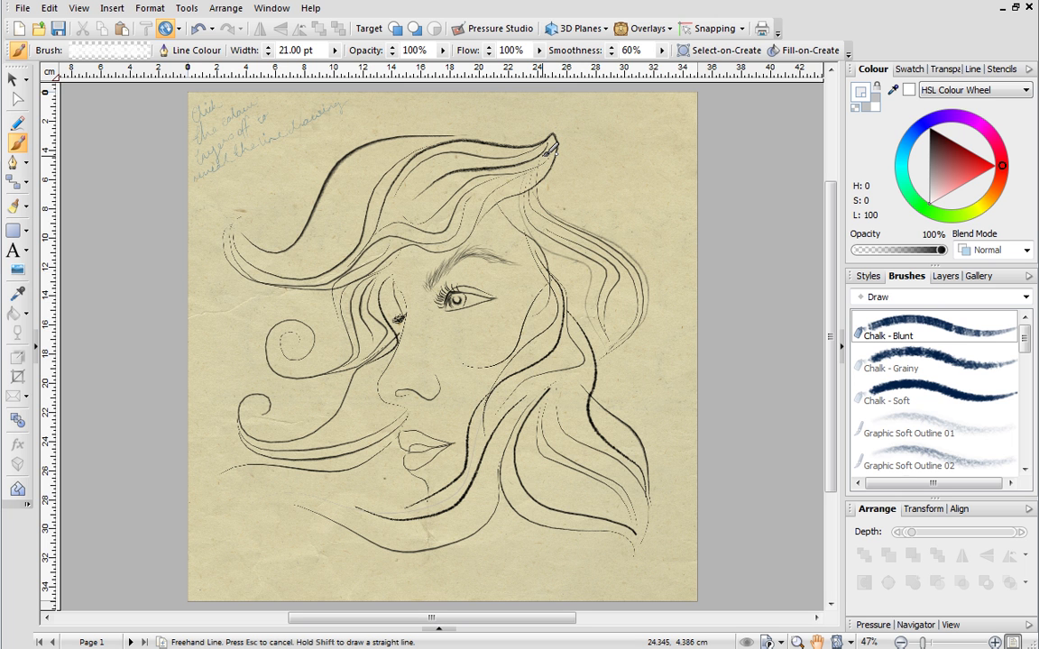
mouse_move(546, 149)
mouse_down()
mouse_move(536, 204)
mouse_move(592, 244)
mouse_move(637, 300)
mouse_move(642, 350)
mouse_up()
mouse_move(539, 144)
mouse_down()
mouse_move(417, 171)
mouse_move(287, 245)
mouse_up()
mouse_move(365, 361)
mouse_down()
mouse_move(272, 335)
mouse_move(286, 312)
mouse_up()
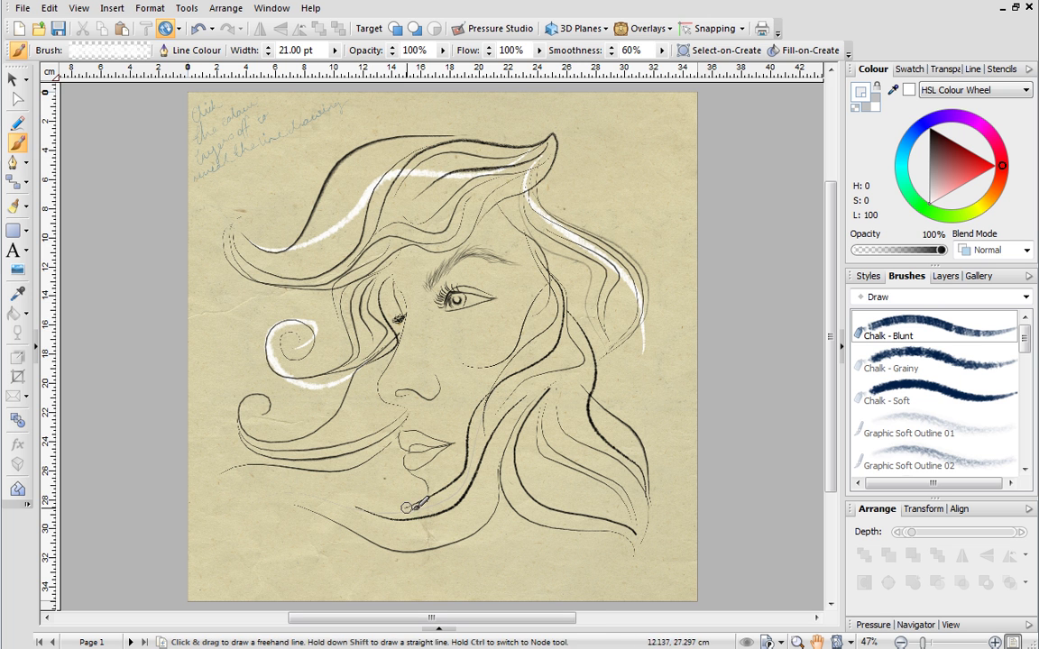
drag(501, 429, 462, 546)
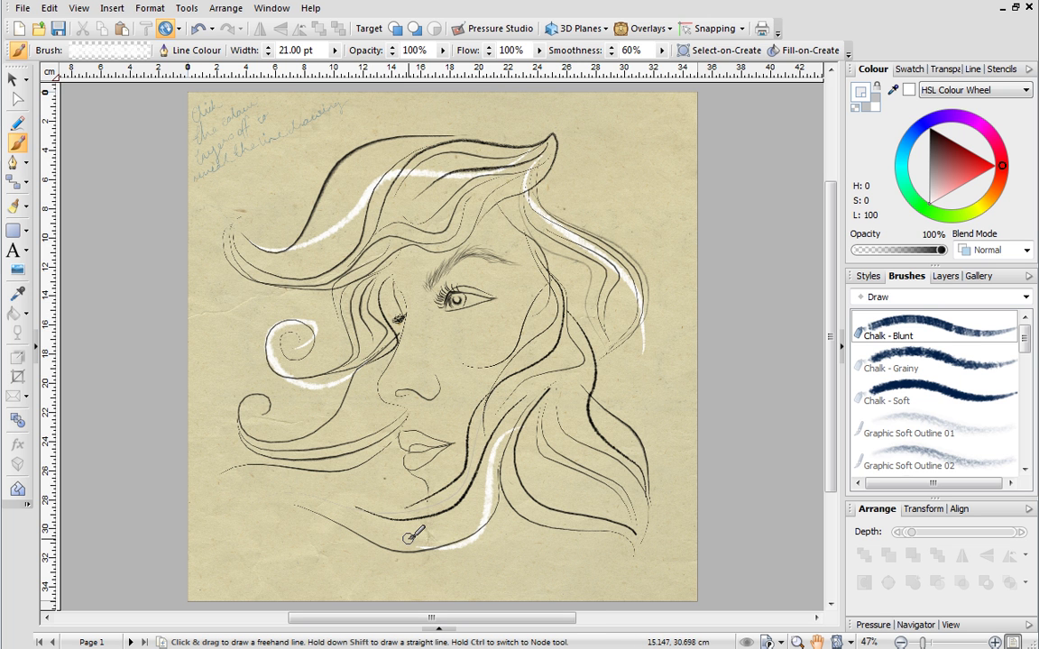
- Paint blue Splash strokes along the right, top and lower hair, widening the brush to 40 pt
click(1025, 297)
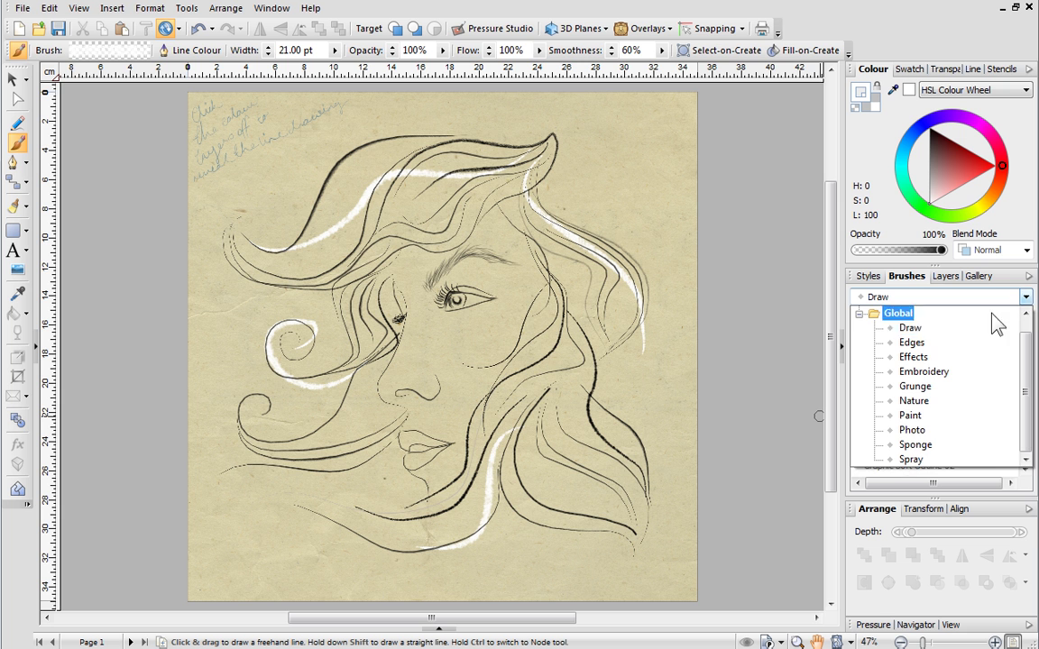
click(913, 357)
drag(1026, 336, 1028, 442)
click(992, 427)
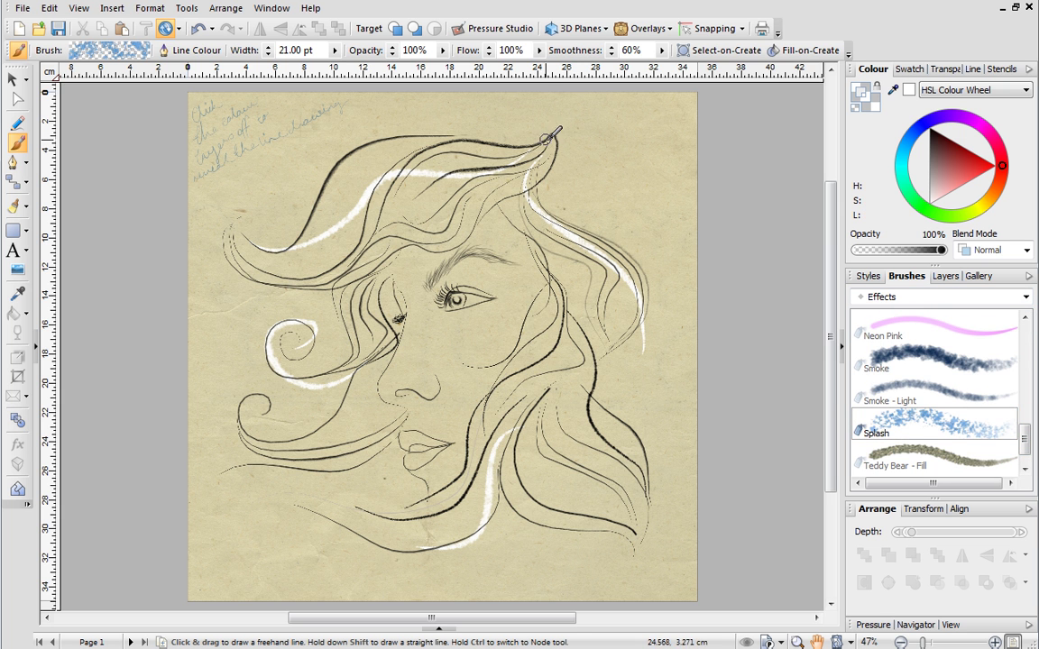
mouse_move(512, 149)
mouse_down()
mouse_move(629, 365)
mouse_move(640, 545)
mouse_up()
mouse_move(527, 173)
mouse_down()
mouse_move(306, 248)
mouse_move(320, 268)
mouse_up()
drag(268, 50, 273, 79)
mouse_move(462, 386)
mouse_down()
mouse_move(363, 505)
mouse_move(368, 528)
mouse_up()
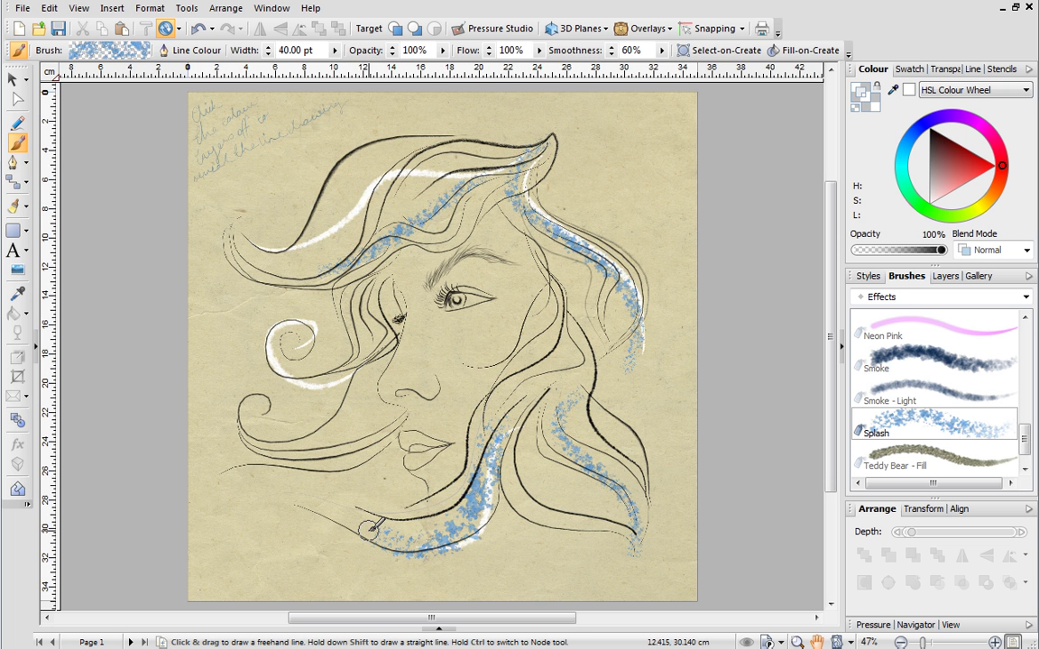
- Paint orange Fire 01 strokes at about 47% opacity down the hair strands and lower-left spiral
drag(1025, 433, 1031, 336)
click(967, 436)
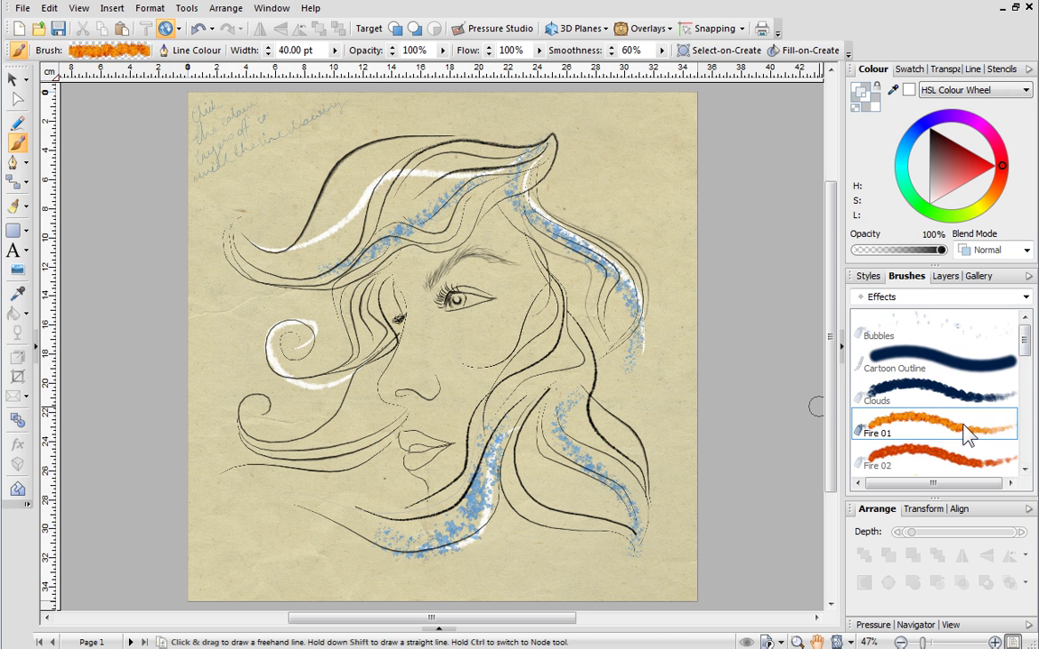
mouse_move(442, 50)
mouse_down()
mouse_move(423, 47)
mouse_move(397, 76)
mouse_up()
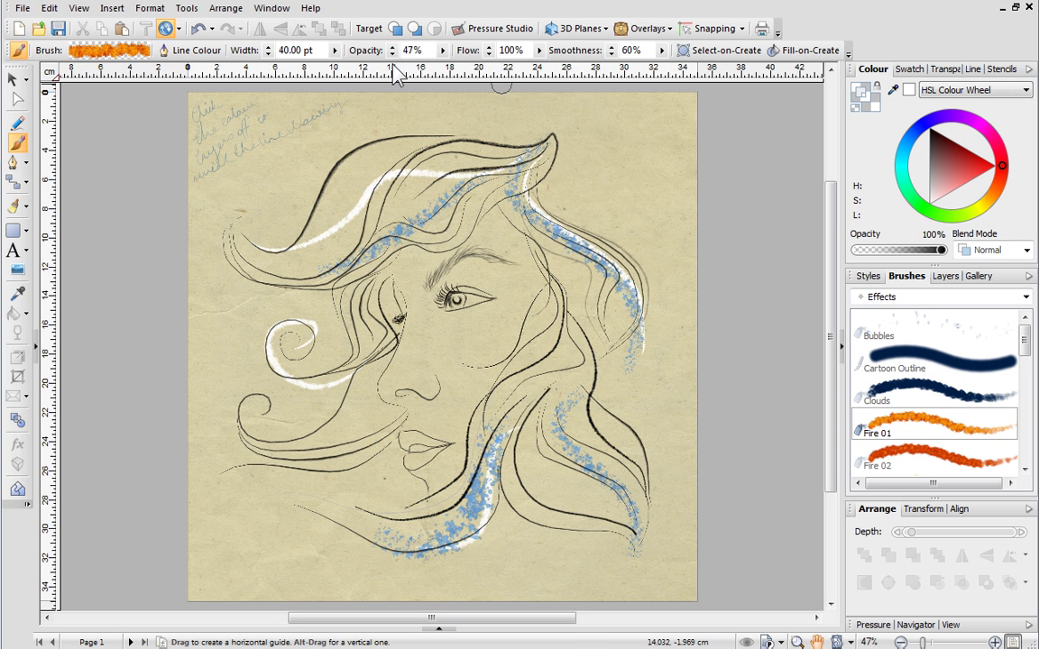
mouse_move(553, 138)
mouse_down()
mouse_move(561, 222)
mouse_move(654, 265)
mouse_move(653, 334)
mouse_up()
mouse_move(487, 149)
mouse_down()
mouse_move(389, 162)
mouse_move(294, 239)
mouse_up()
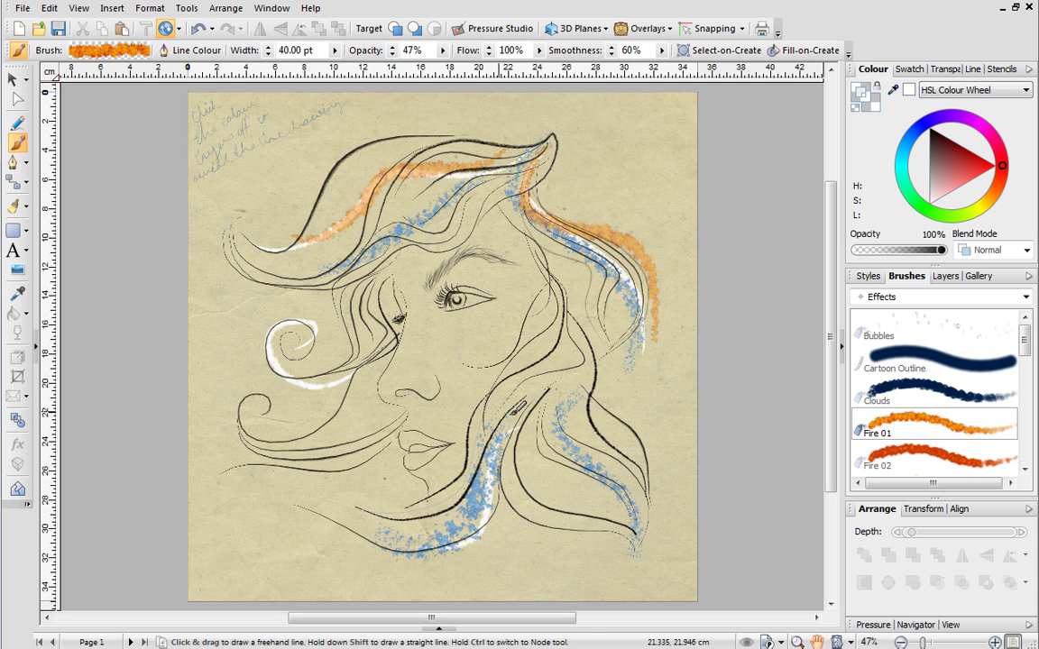
drag(541, 410, 603, 550)
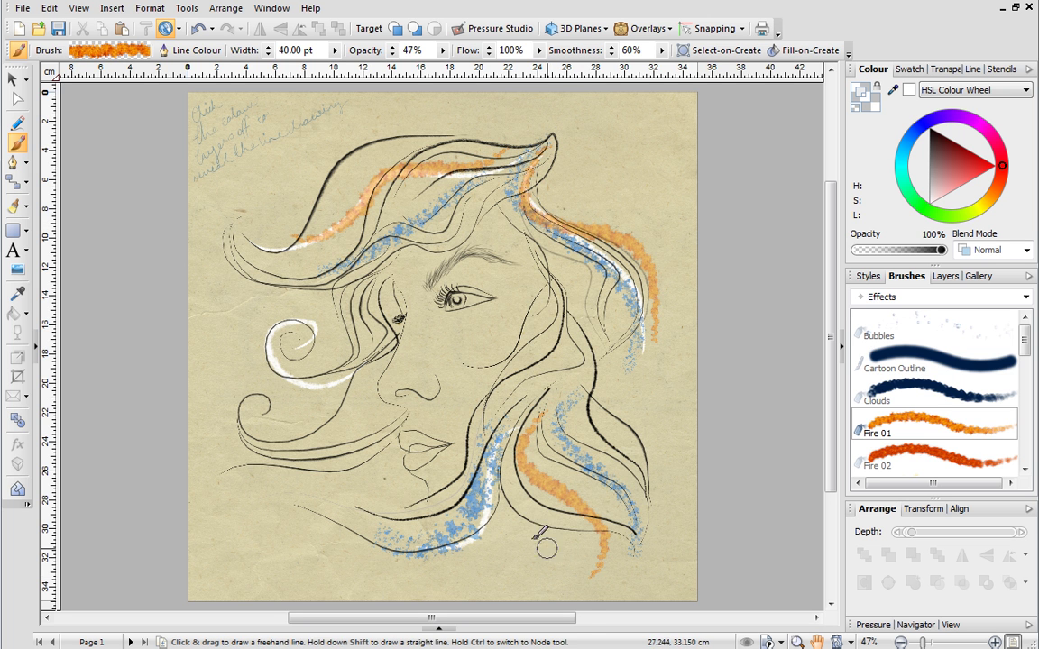
mouse_move(365, 427)
mouse_down()
mouse_move(304, 433)
mouse_move(253, 389)
mouse_move(267, 416)
mouse_up()
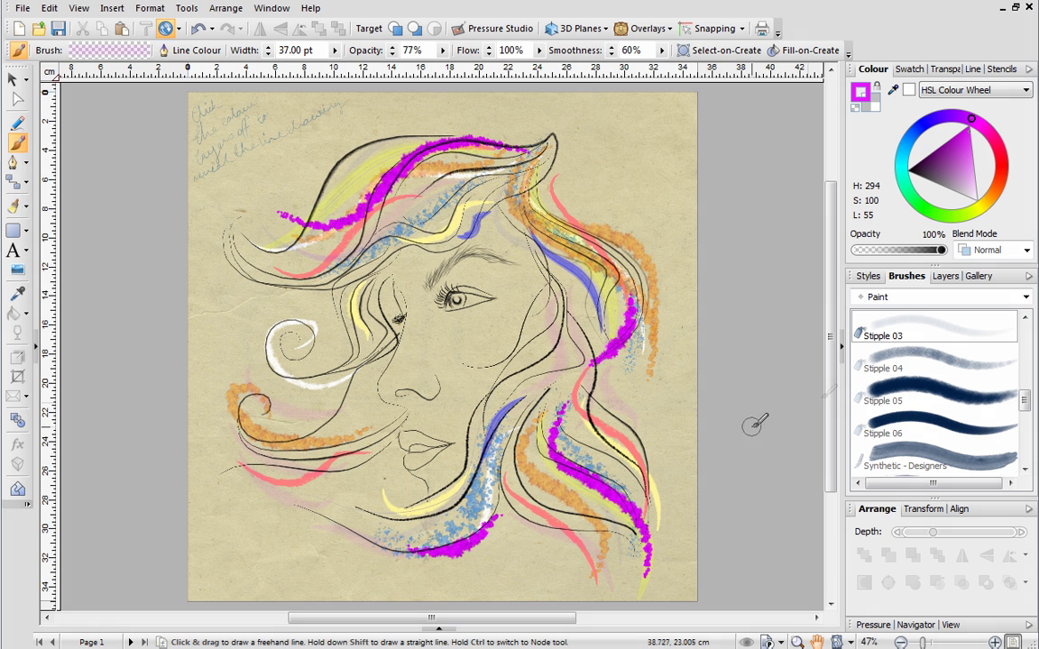
- In the Layers list, collapse the Painting layer and toggle the two colour layers' icons
click(942, 277)
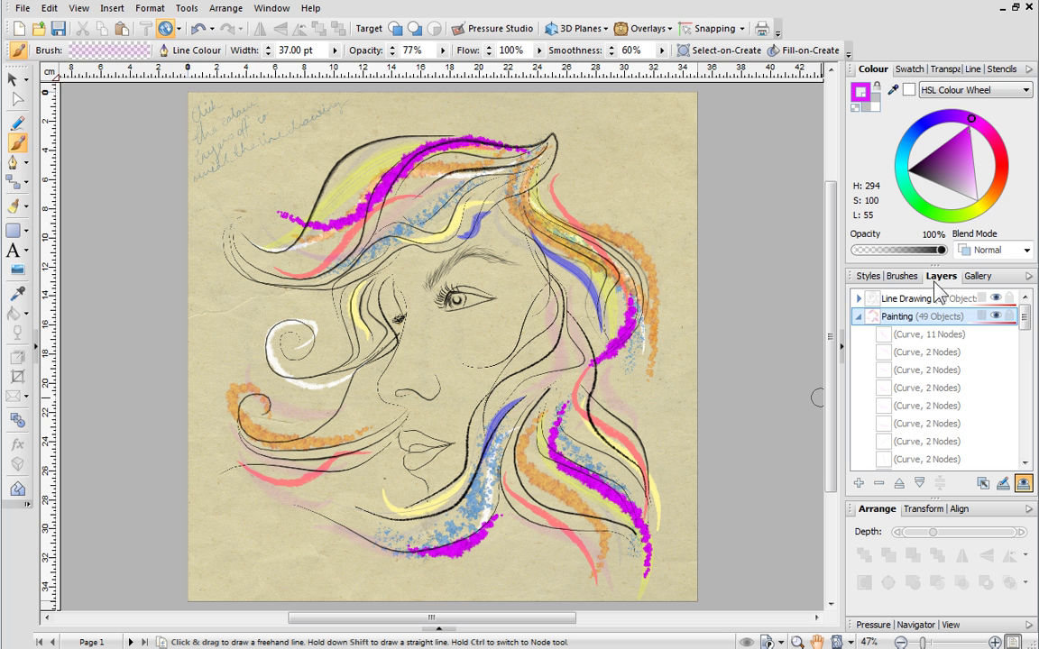
click(858, 316)
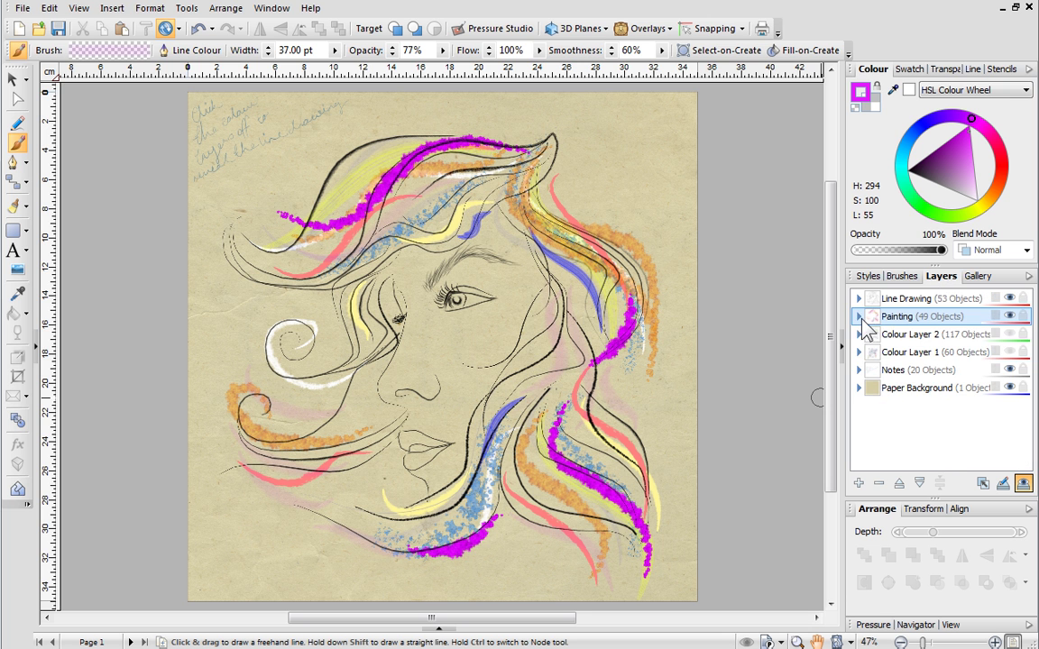
click(1010, 334)
click(1010, 352)
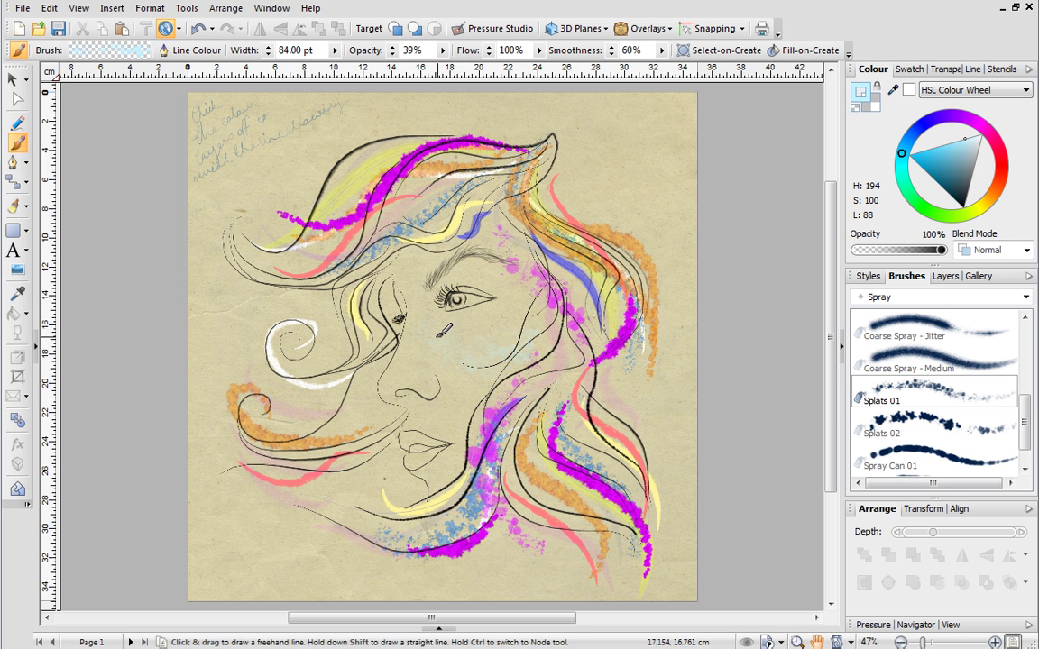
- Spray pale-blue Splats 01 strokes over the cheek, near the mouth, the eyebrow and the left hair
mouse_move(436, 337)
mouse_down()
mouse_move(416, 327)
mouse_move(462, 330)
mouse_move(431, 354)
mouse_up()
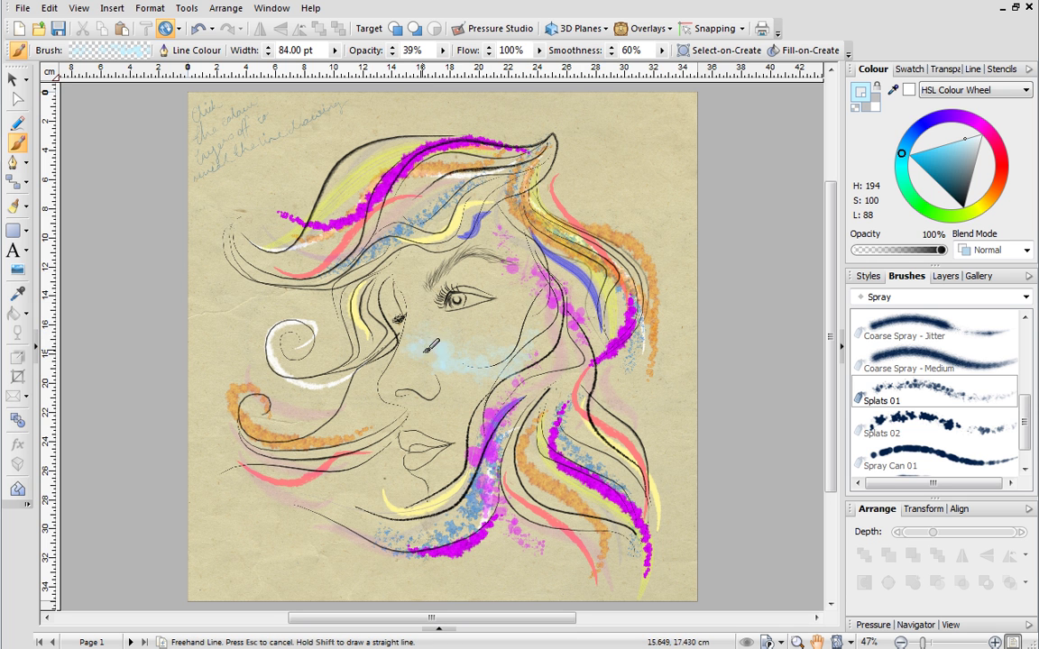
drag(516, 366, 485, 313)
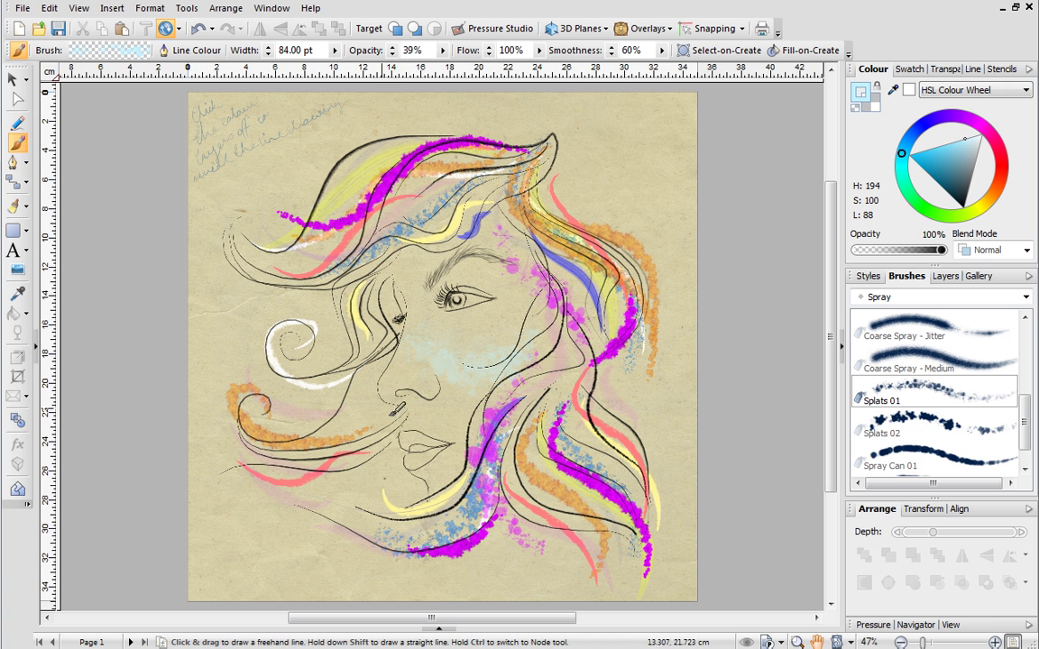
drag(462, 424, 442, 418)
drag(362, 440, 330, 489)
mouse_move(456, 300)
mouse_down()
mouse_move(504, 227)
mouse_move(433, 269)
mouse_up()
mouse_move(336, 355)
mouse_down()
mouse_move(320, 359)
mouse_move(244, 311)
mouse_up()
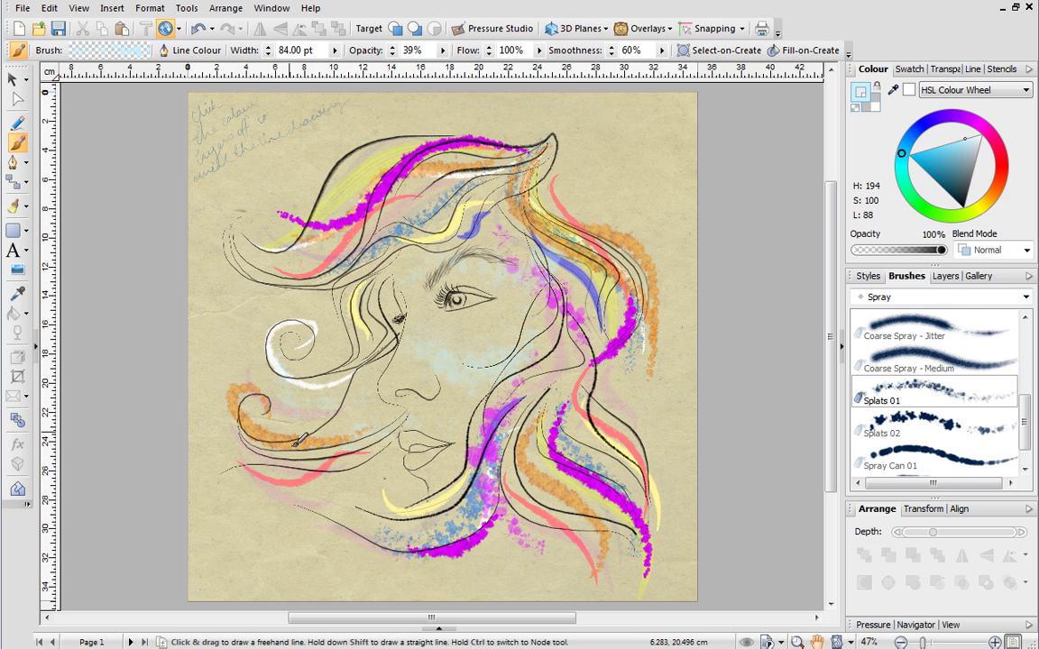